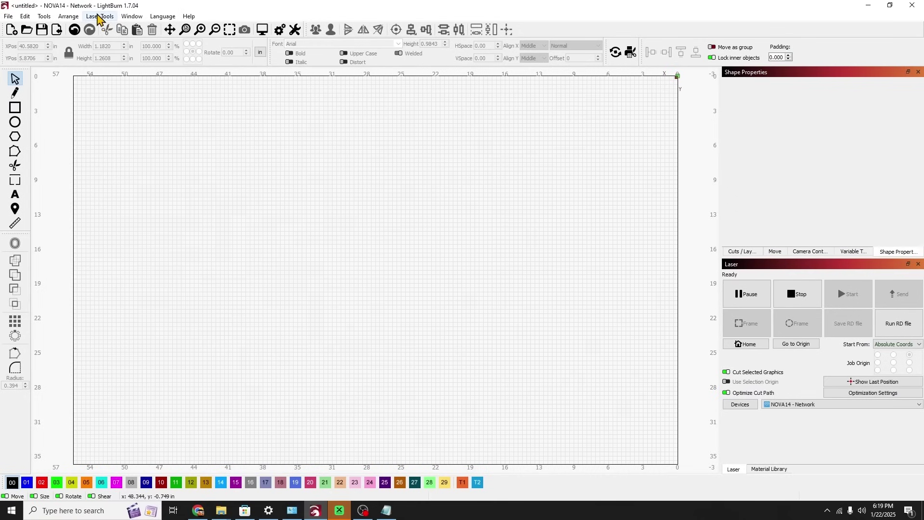
- Launch the Material Test Generator from Laser Tools and preview its default speed-versus-power grid
left_click(98, 17)
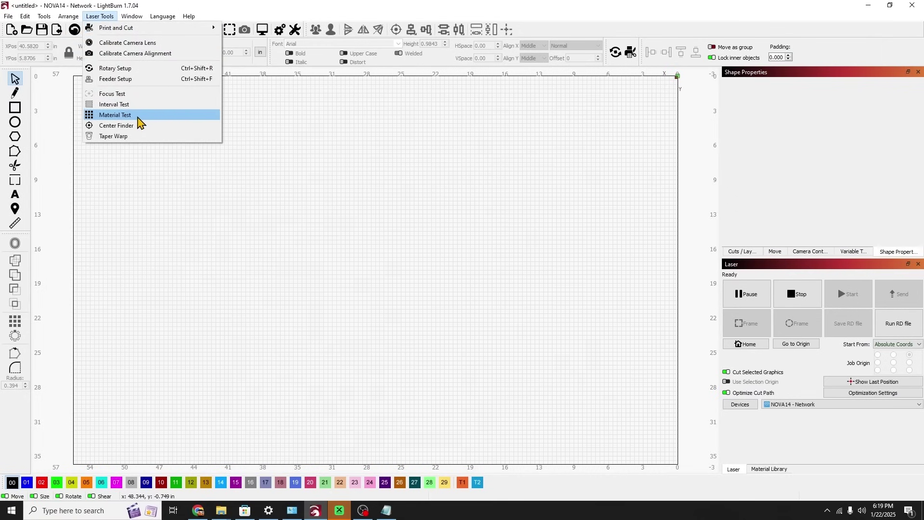
left_click(151, 116)
left_click_drag(399, 152, 306, 153)
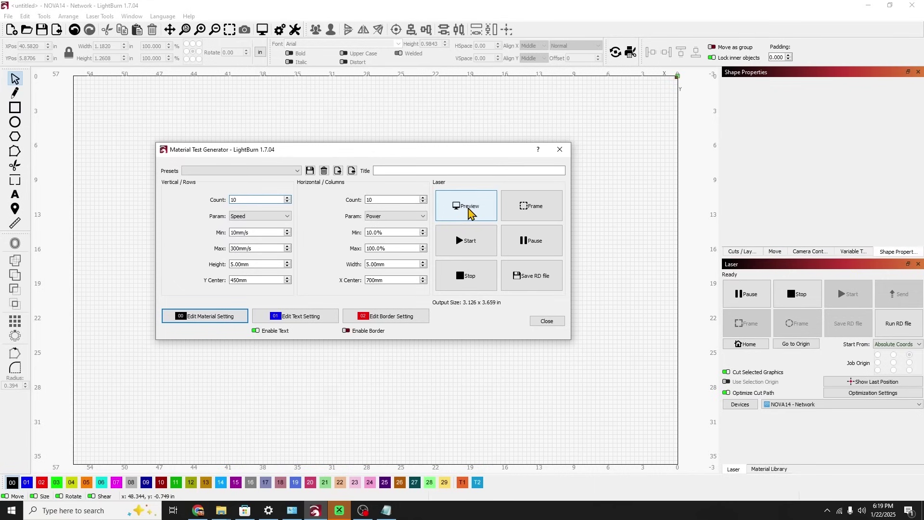
left_click(469, 212)
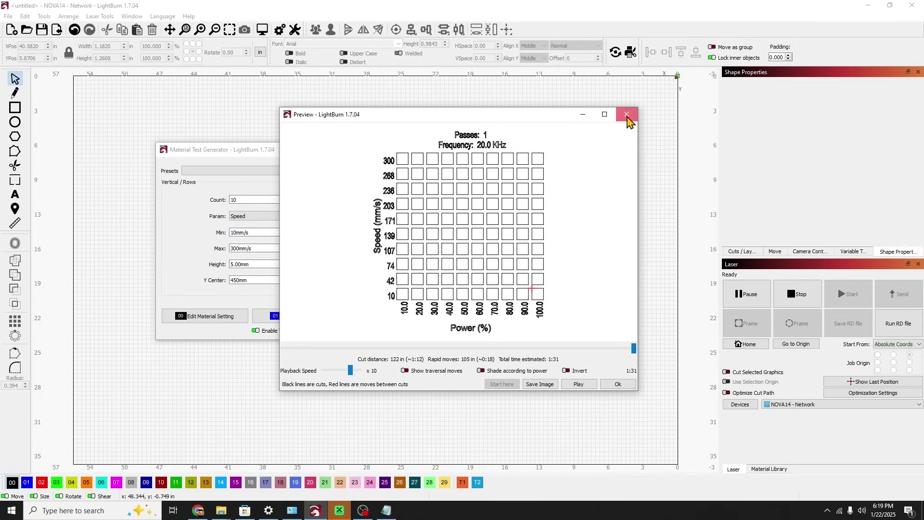
left_click(627, 117)
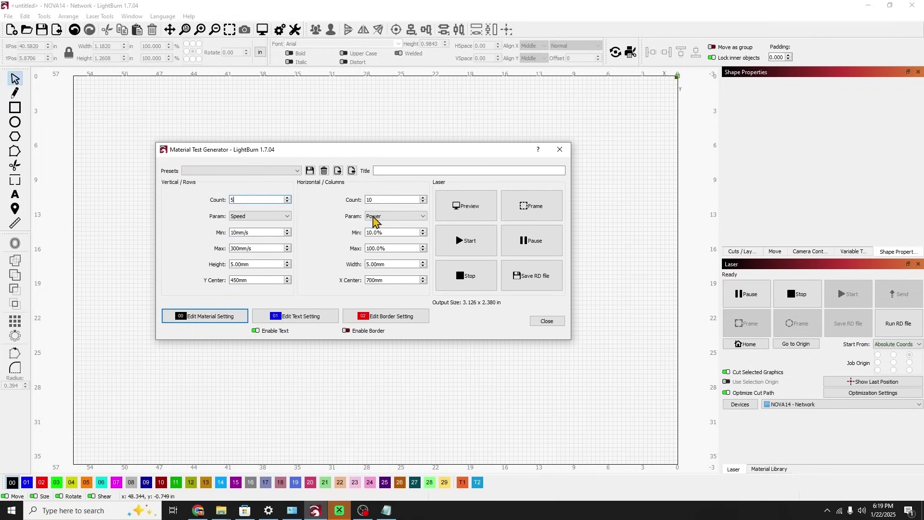
- Set the power column count to 5 and keep Speed as the row parameter
double_click(378, 200)
type("5")
left_click(285, 217)
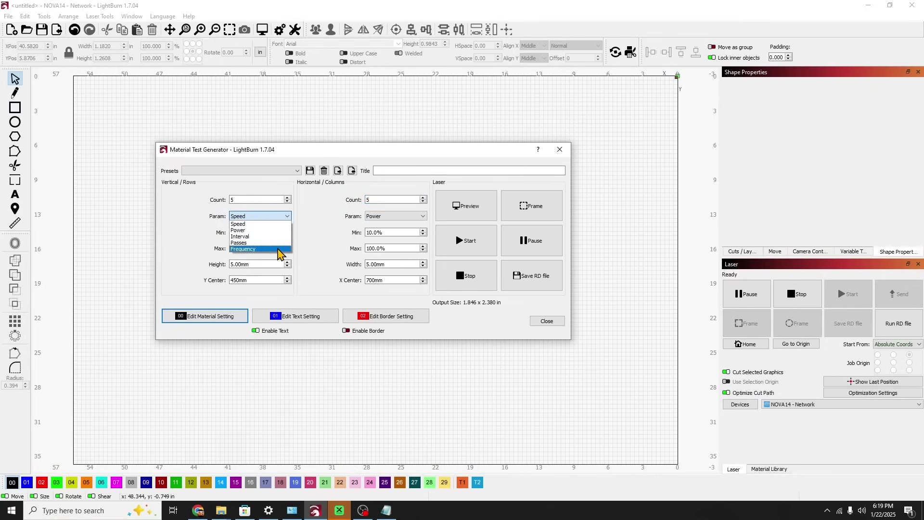
left_click(308, 226)
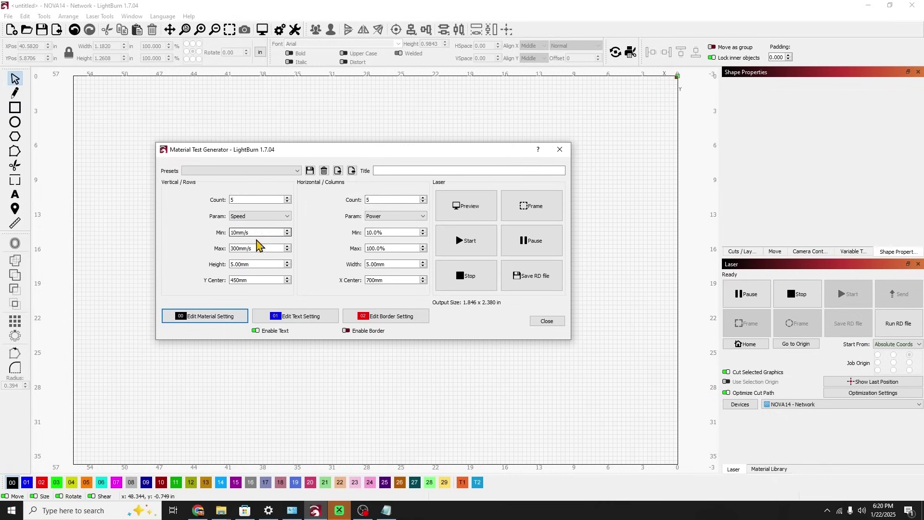
- Set Speed Min to 20 mm/s, Speed Max to 40 mm/s and Power Max to 50%
double_click(234, 232)
type("20")
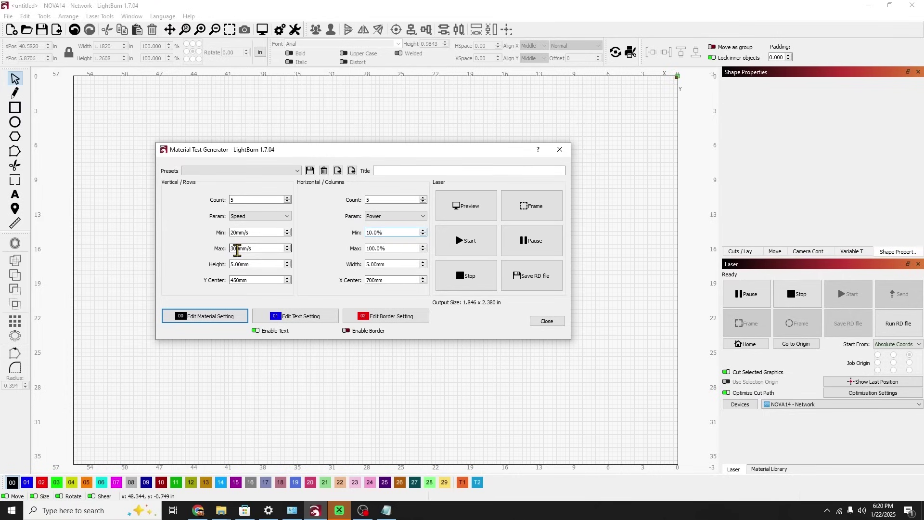
left_click_drag(237, 249, 219, 249)
type("4")
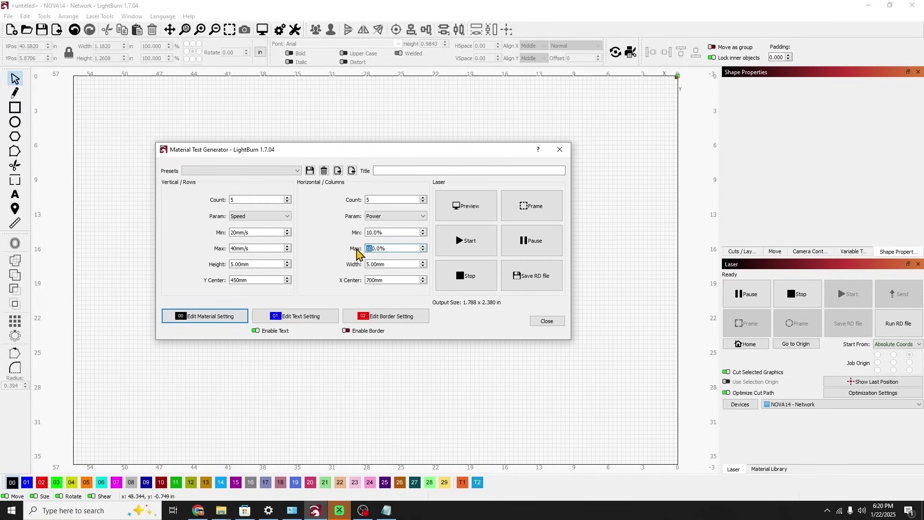
type("5")
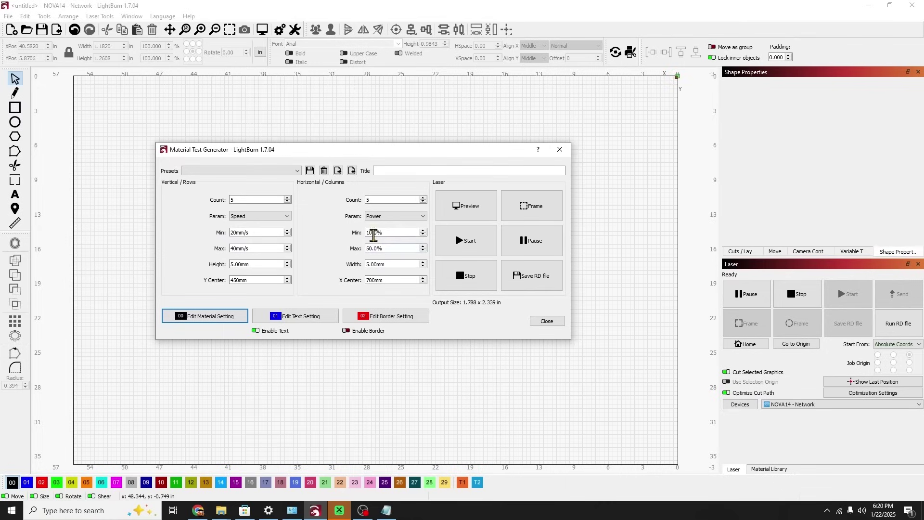
left_click(375, 236)
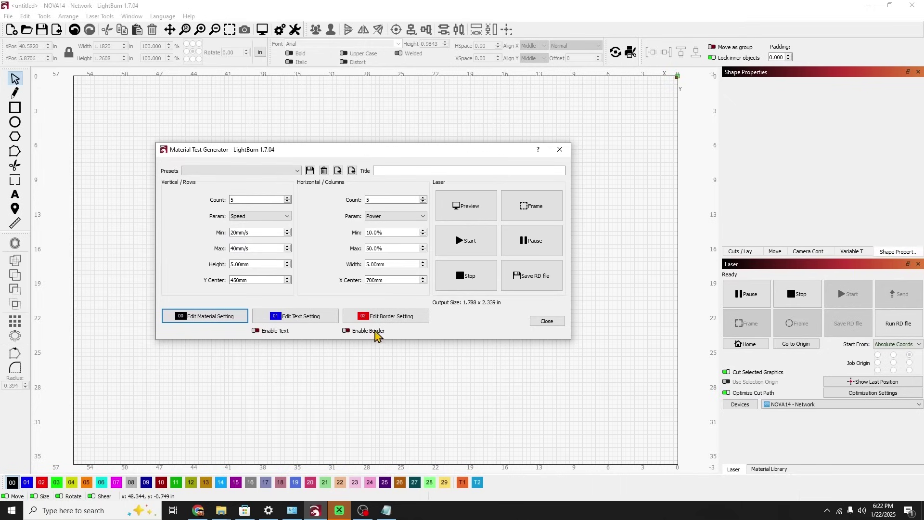
- Preview the 5x5 grid, then preview it again with text labels and border enabled
left_click(467, 210)
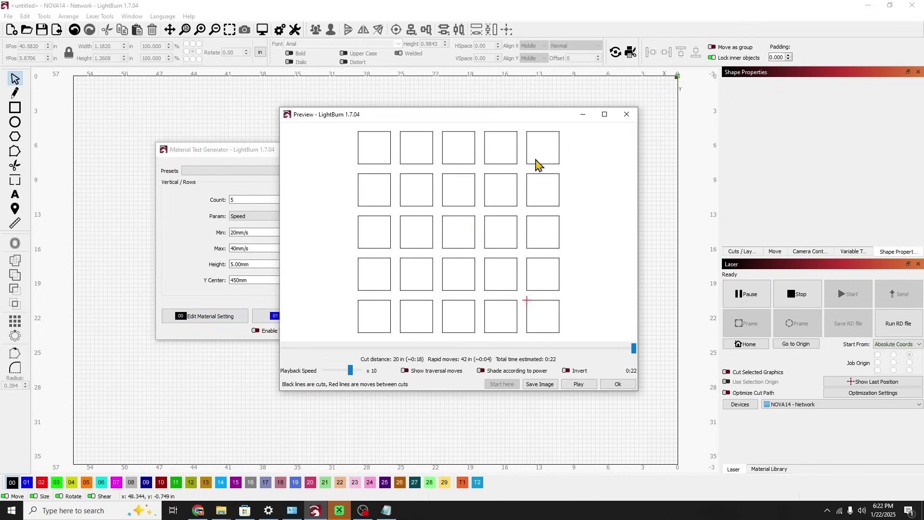
left_click(626, 115)
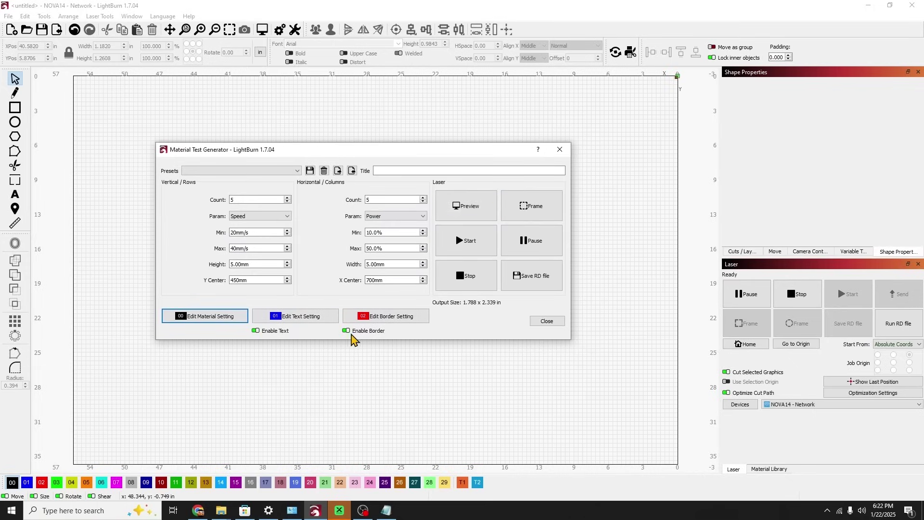
left_click(478, 210)
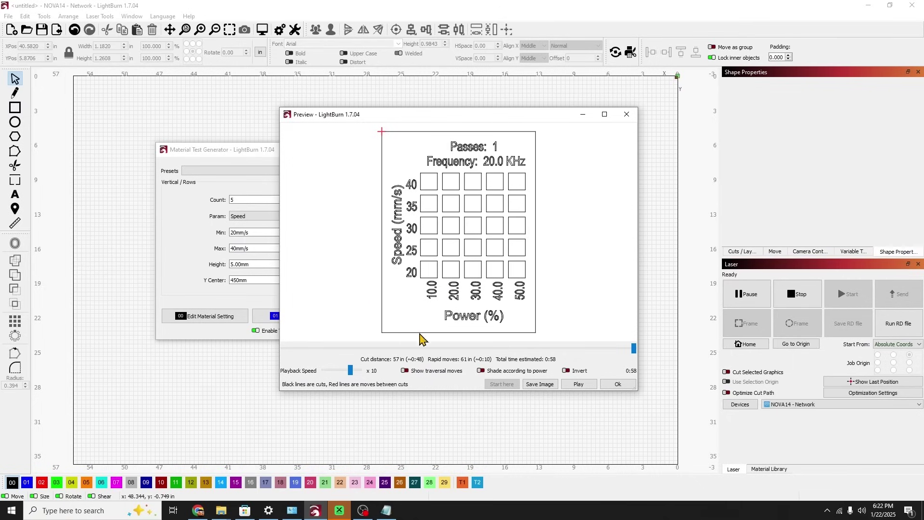
left_click(627, 114)
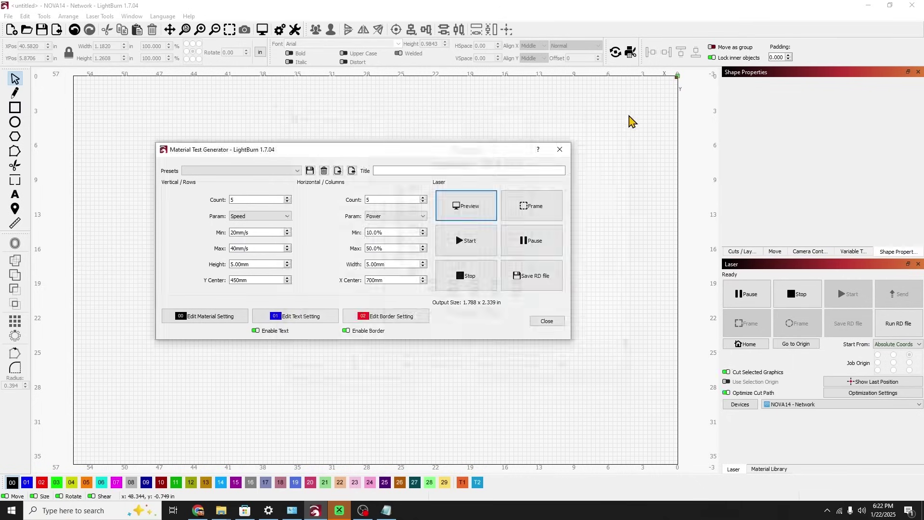
- Try Fill mode for the test squares, then return them to Line mode
left_click(198, 321)
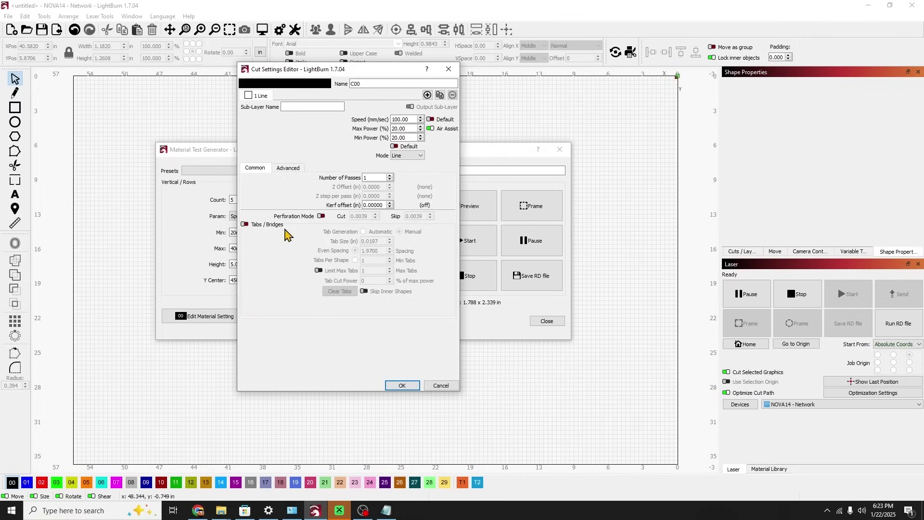
left_click(422, 156)
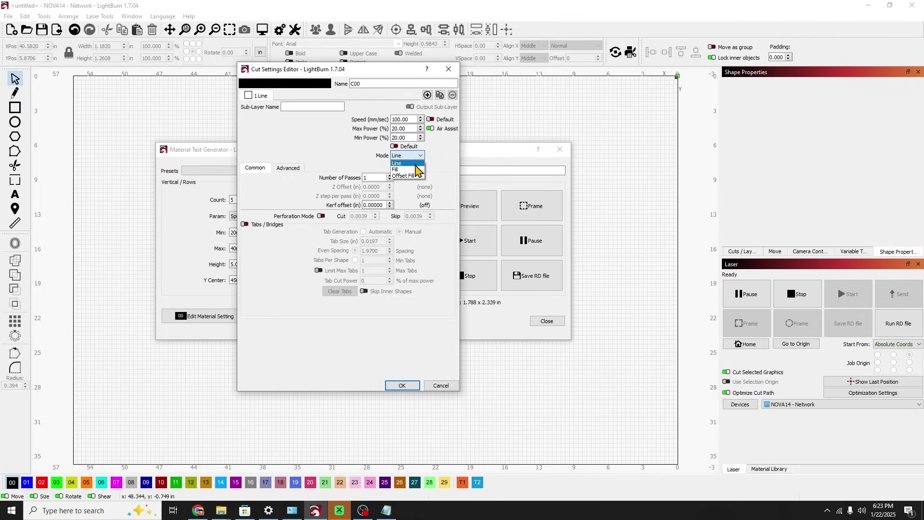
left_click(413, 169)
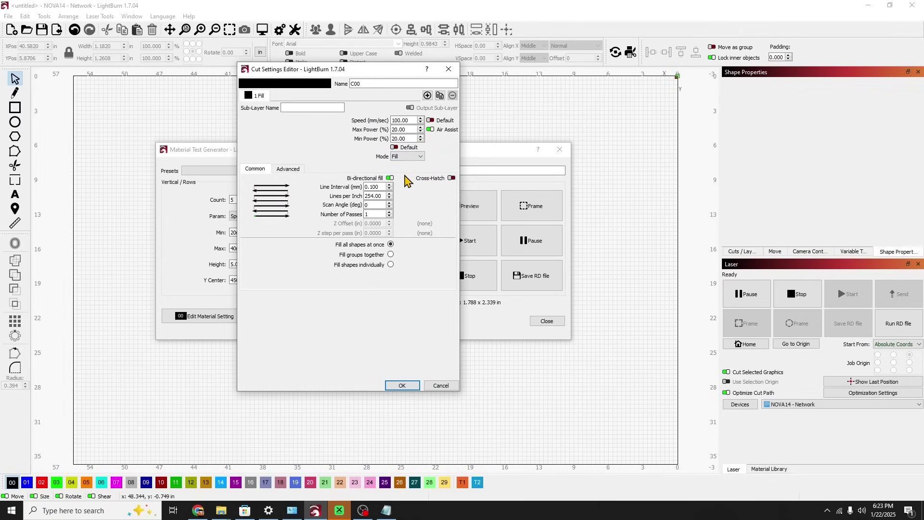
left_click(420, 157)
left_click(407, 164)
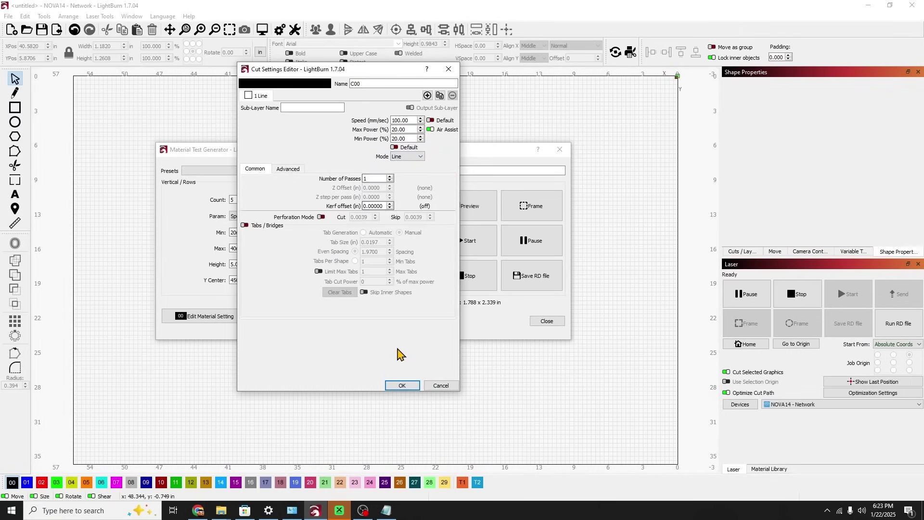
left_click(415, 385)
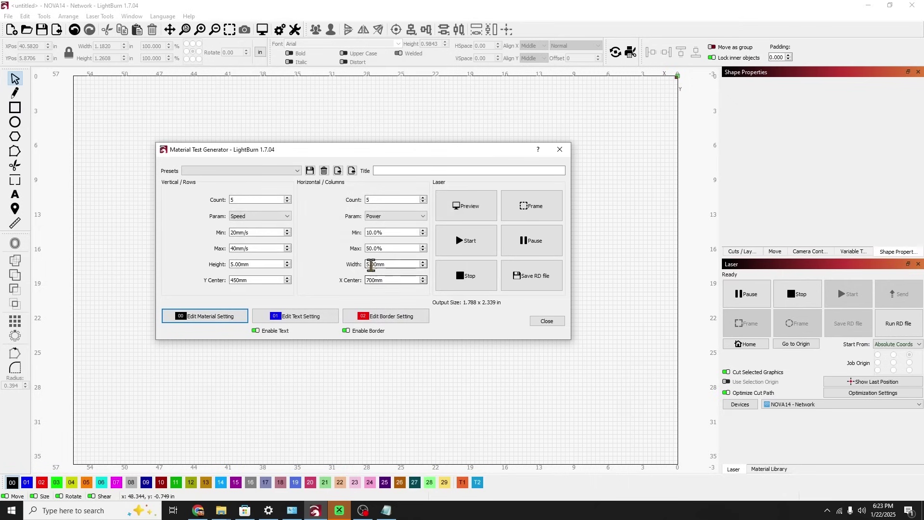
- Confirm the label text layer runs at 180 mm/s with 20% power
left_click(303, 318)
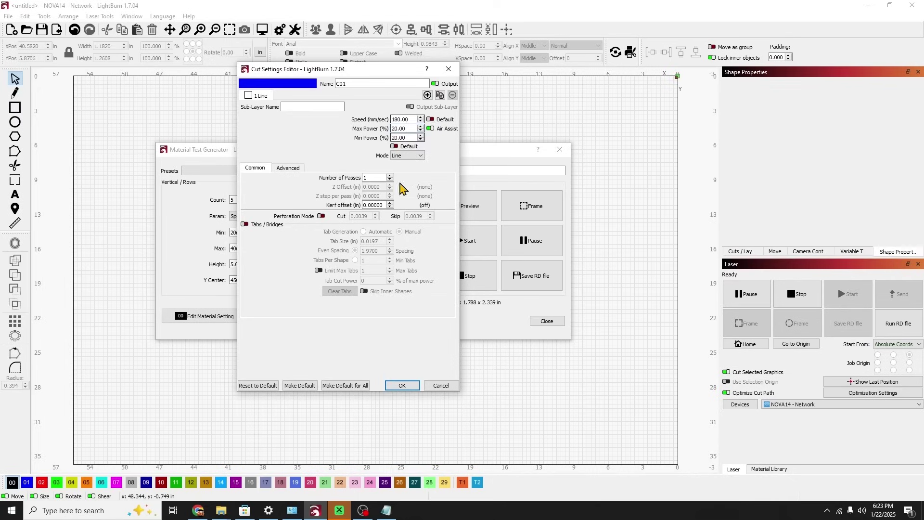
left_click(402, 386)
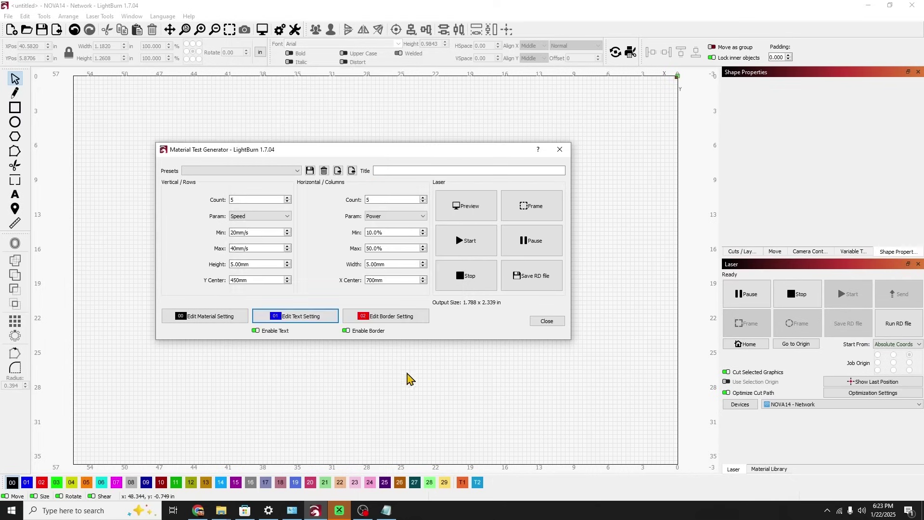
left_click(397, 320)
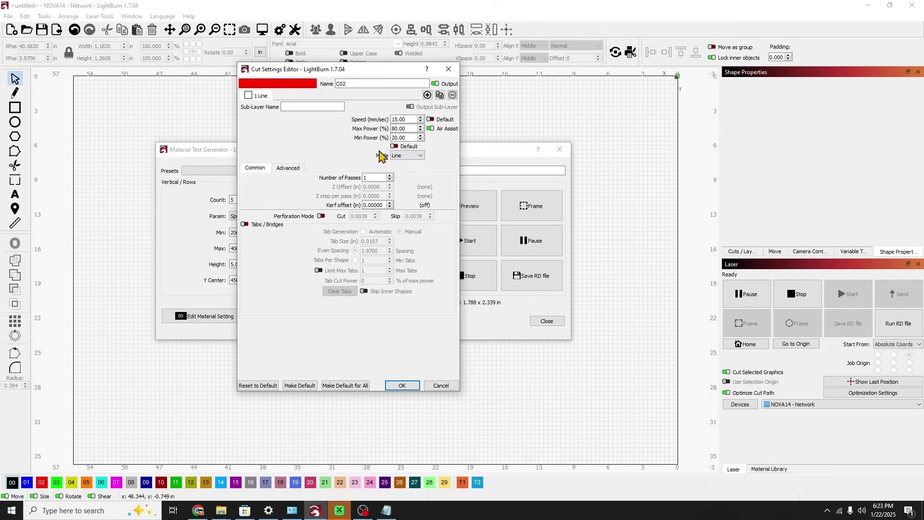
- Change the border layer's Max Power to 50%, keeping 15 mm/s in Line mode
double_click(413, 129)
type("5")
type("0")
type("5")
left_click(403, 386)
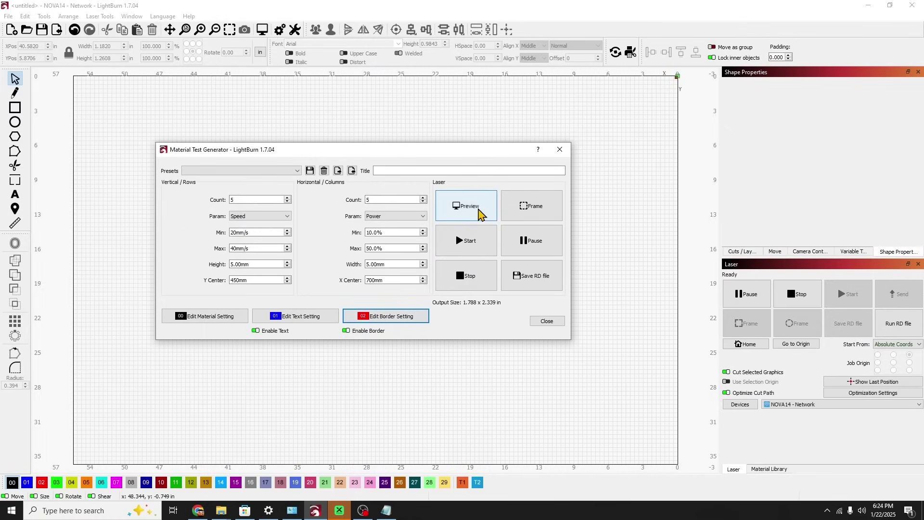
- Preview the finished layout, then load the CO2 - Cut test preset and preview its 10×10 grid
left_click(478, 210)
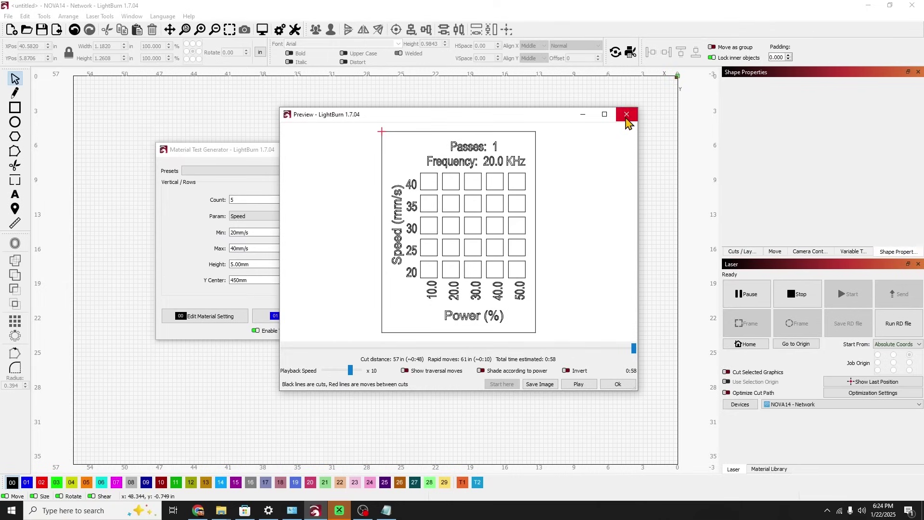
left_click(627, 114)
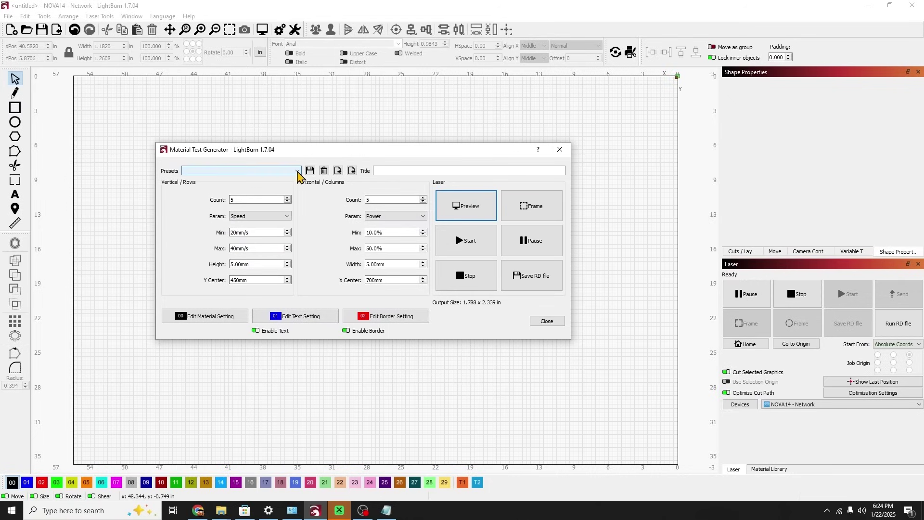
left_click(297, 172)
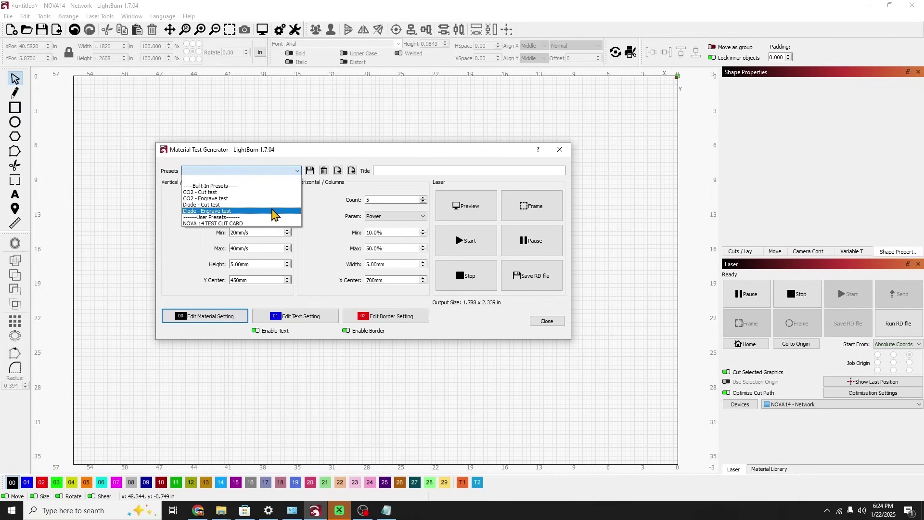
left_click(274, 193)
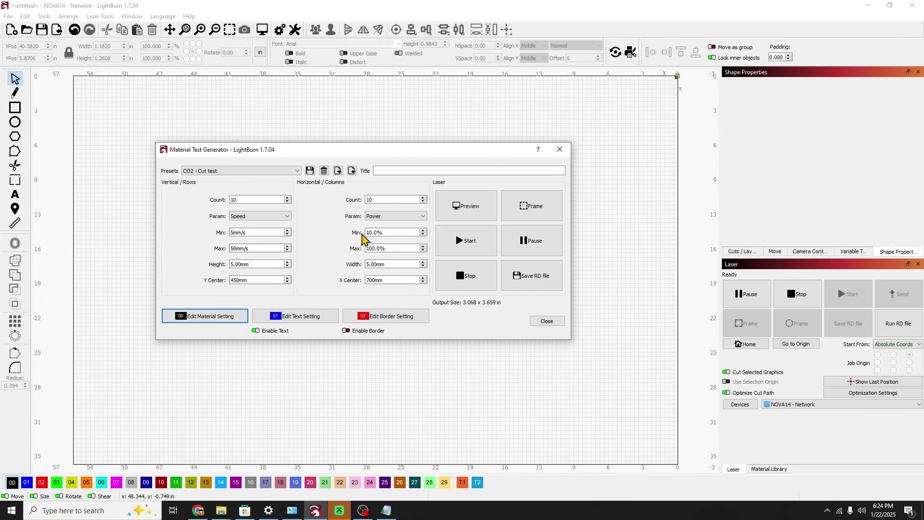
left_click(467, 210)
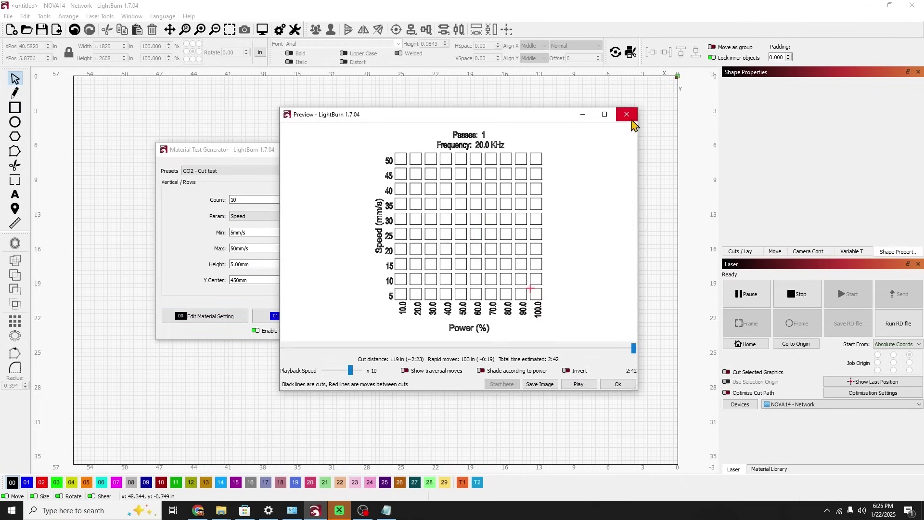
left_click(637, 117)
- Switch to the CO2 - Engrave test preset and review its laser settings unchanged
left_click(295, 171)
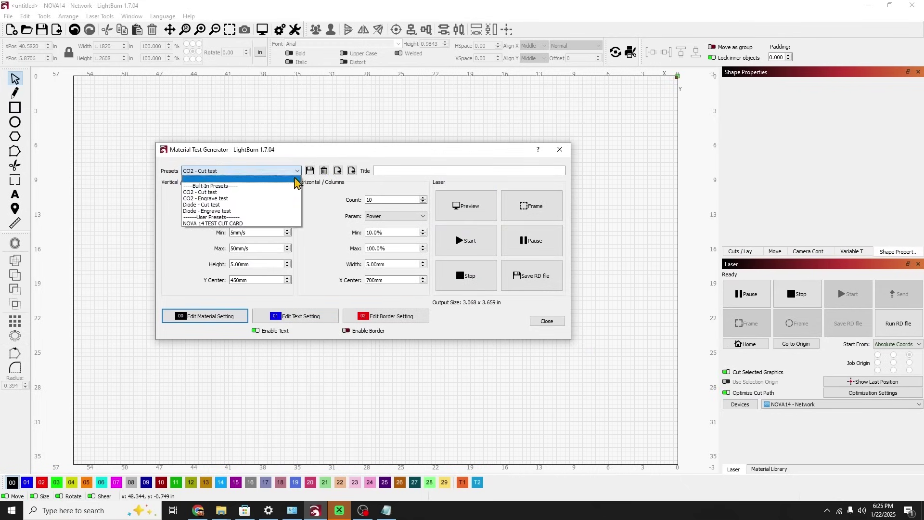
left_click(285, 198)
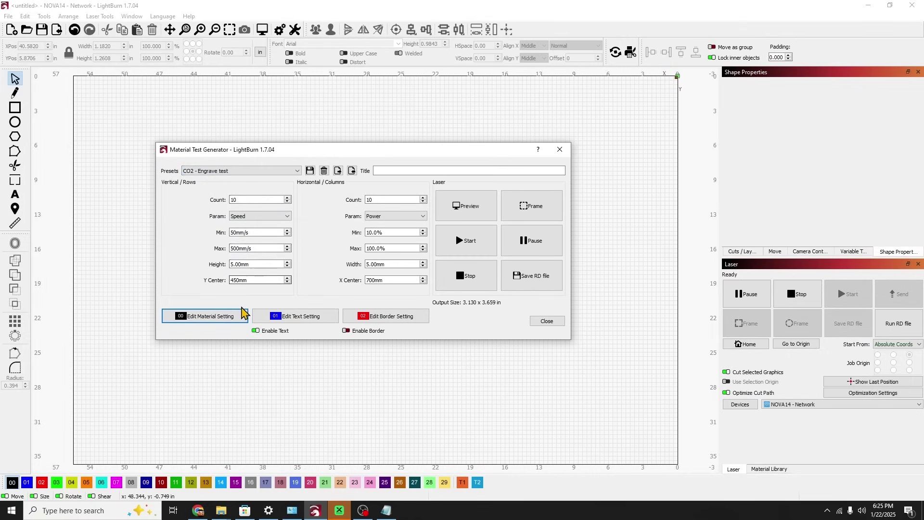
left_click(198, 317)
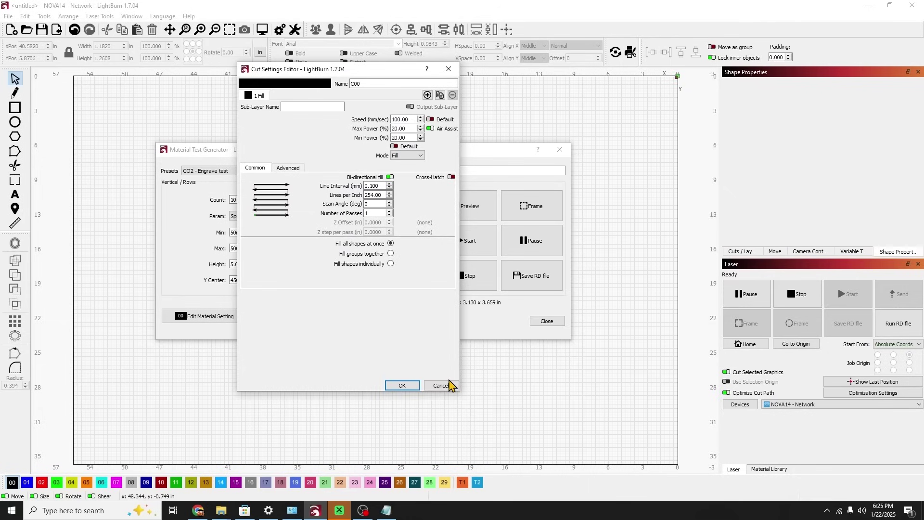
left_click(440, 385)
- Set the row count to 5 and re-enter the minimum and maximum speed values
double_click(237, 200)
type("5")
double_click(235, 232)
type("10mm/s")
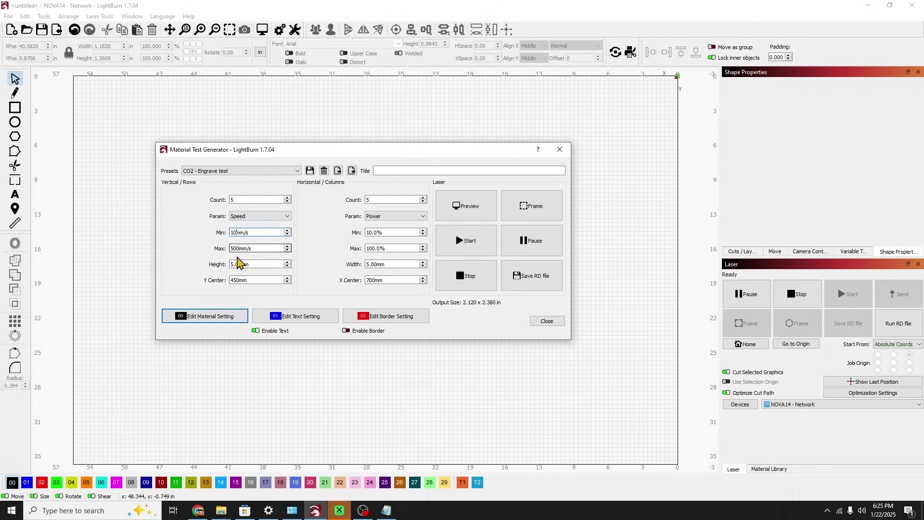
double_click(236, 248)
type("400")
key("Return")
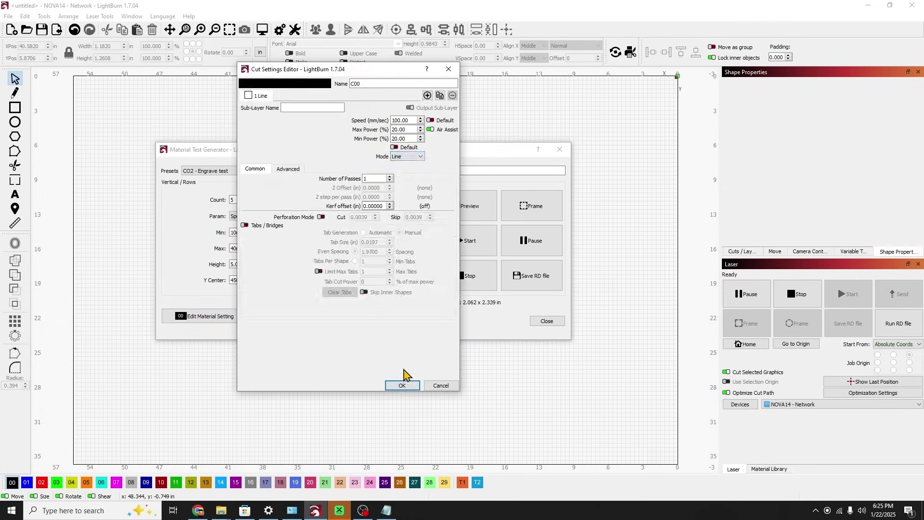
left_click(402, 385)
- Preview the resized 5×5 grid, check the title and presets, and trace the test area outline
left_click(616, 383)
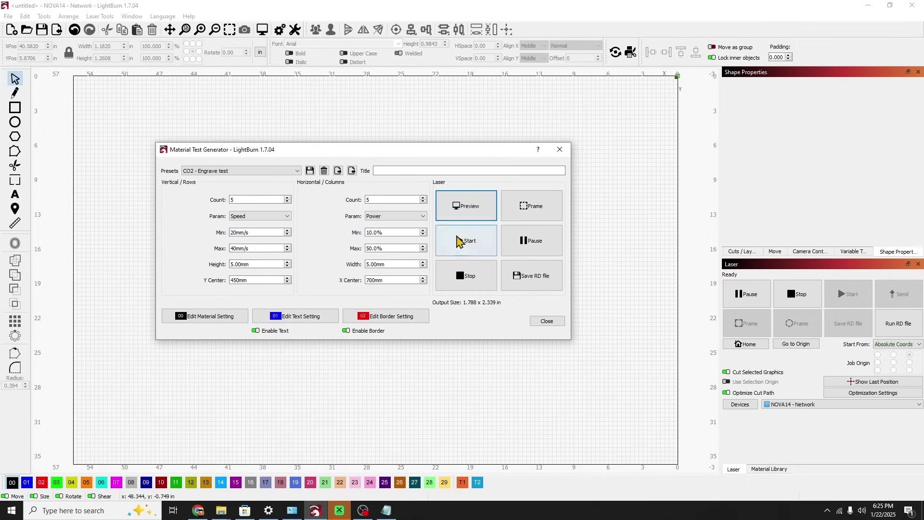
key("Tab")
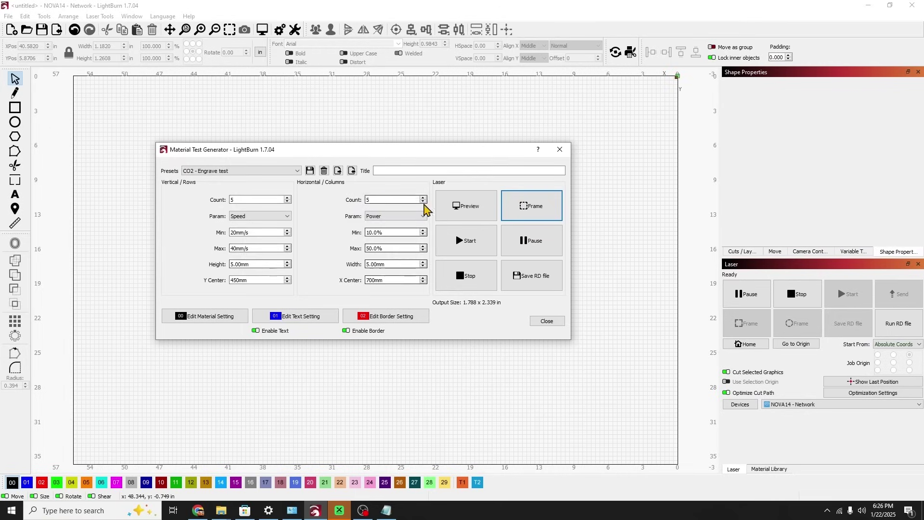
left_click(417, 171)
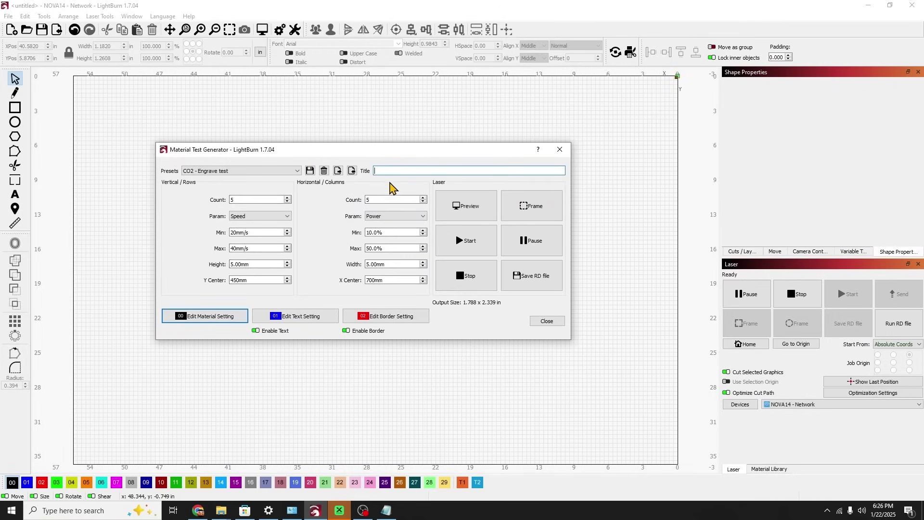
left_click(279, 174)
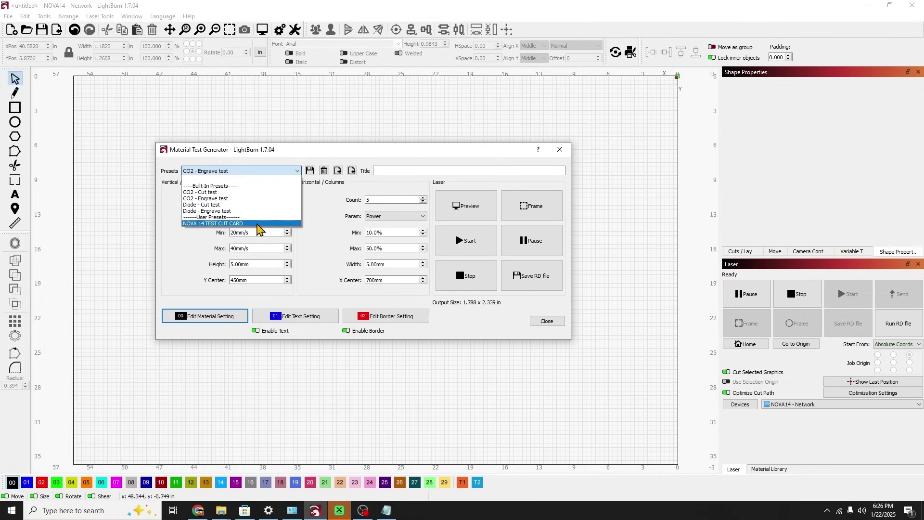
left_click(313, 233)
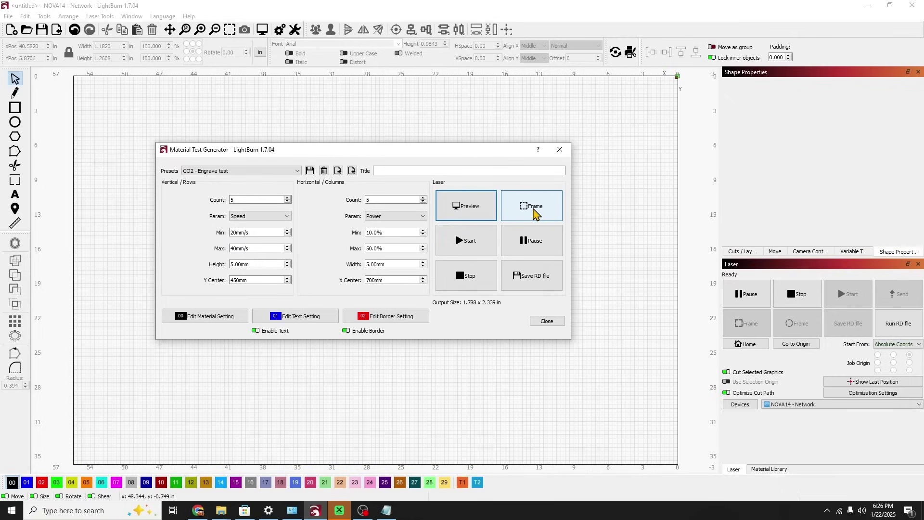
left_click(534, 211)
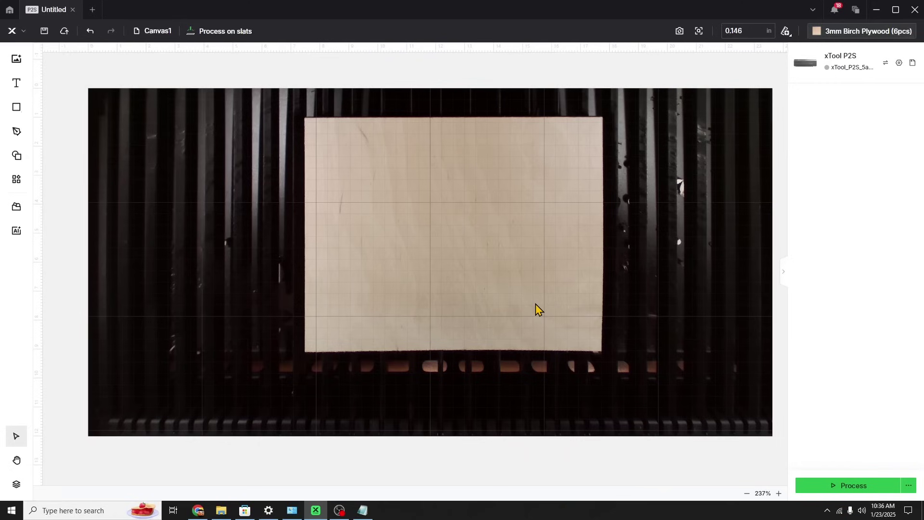
mouse_move(16, 114)
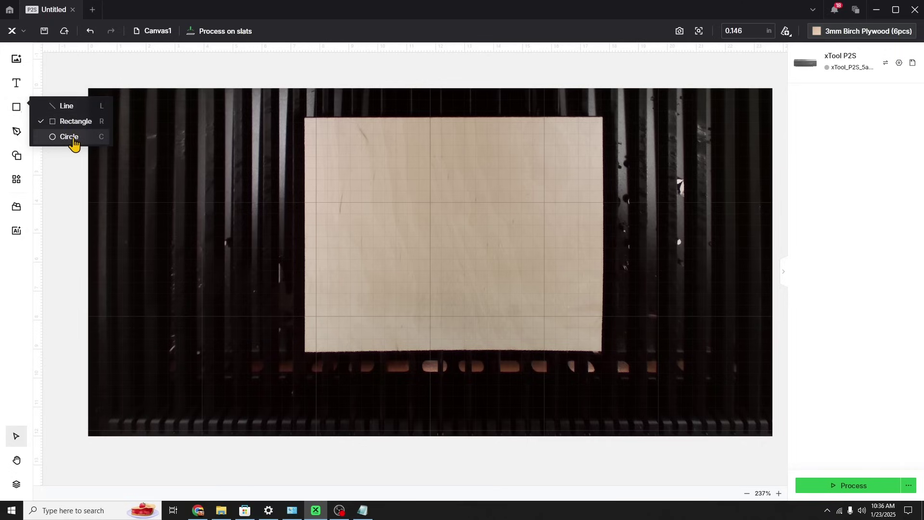
- Draw a rectangle near the plywood's top-left and resize it, aspect ratio unlocked, to 0.3 × 0.3 in
left_click(84, 125)
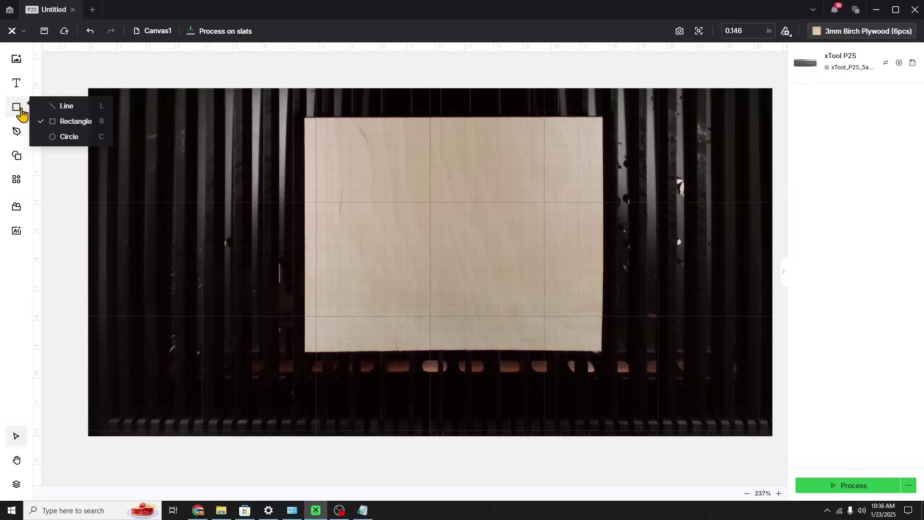
left_click(67, 122)
left_click_drag(360, 155, 376, 168)
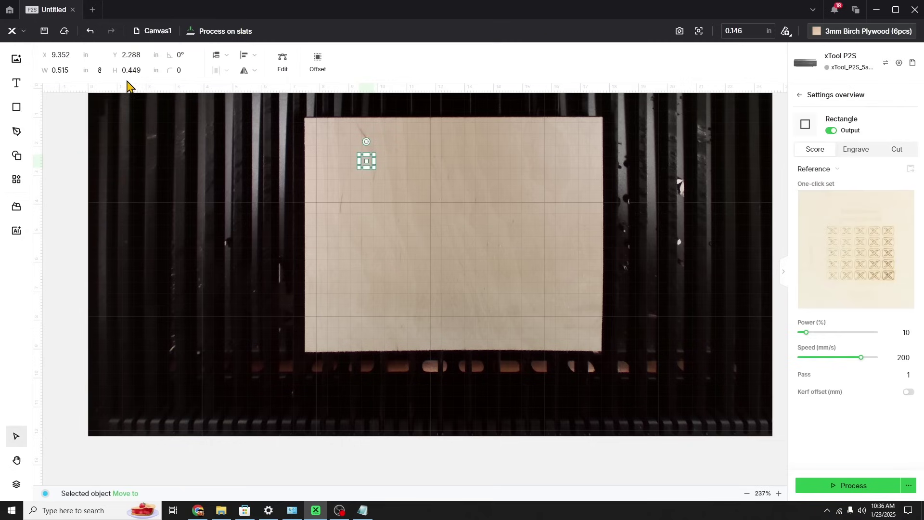
left_click(99, 71)
double_click(73, 71)
type("0.3")
key("Tab")
type("0.3")
key("Tab")
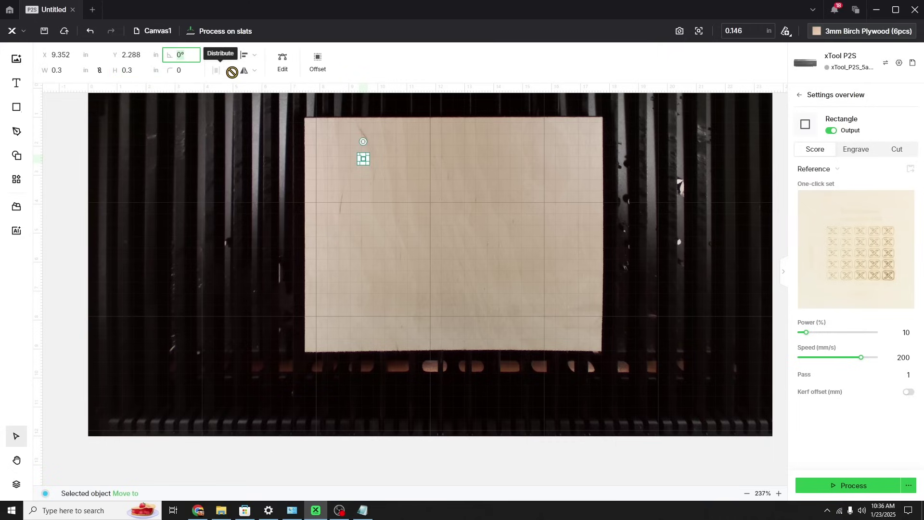
left_click(388, 181)
left_click(358, 163)
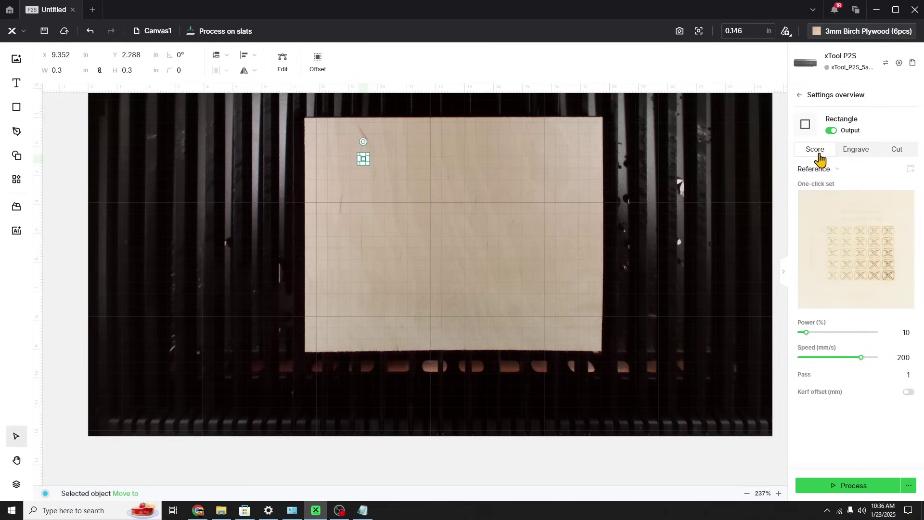
- Switch the square from Engrave to Cut at 80% power and 30 mm/s, leaving the material unchanged
left_click(852, 157)
left_click(896, 153)
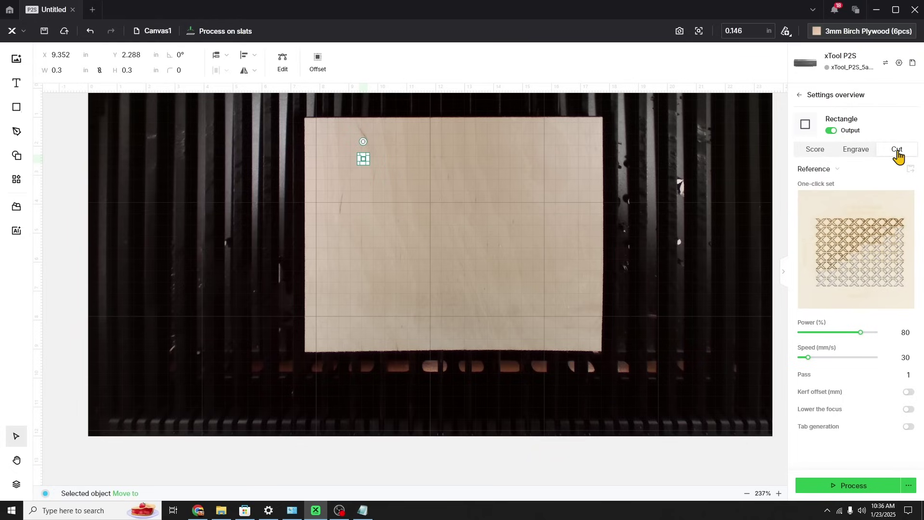
mouse_move(861, 36)
left_click(841, 32)
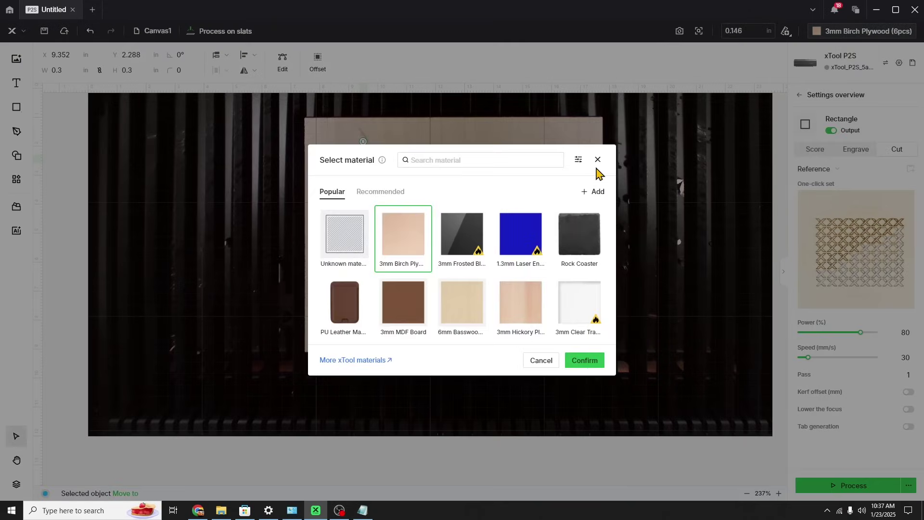
left_click(598, 160)
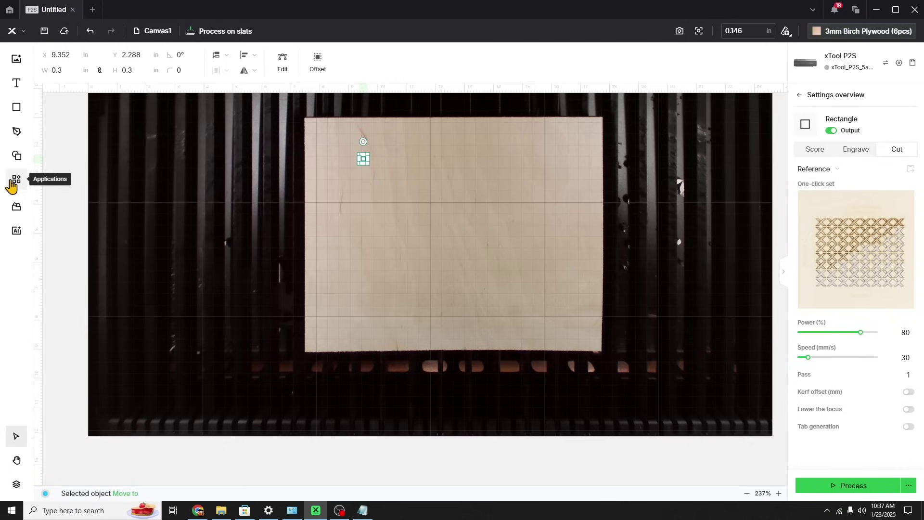
left_click(15, 181)
- Generate a 5×5 test array from the square: power 10–100%, speed 10–250 mm/s, spacing 0.118
left_click(88, 170)
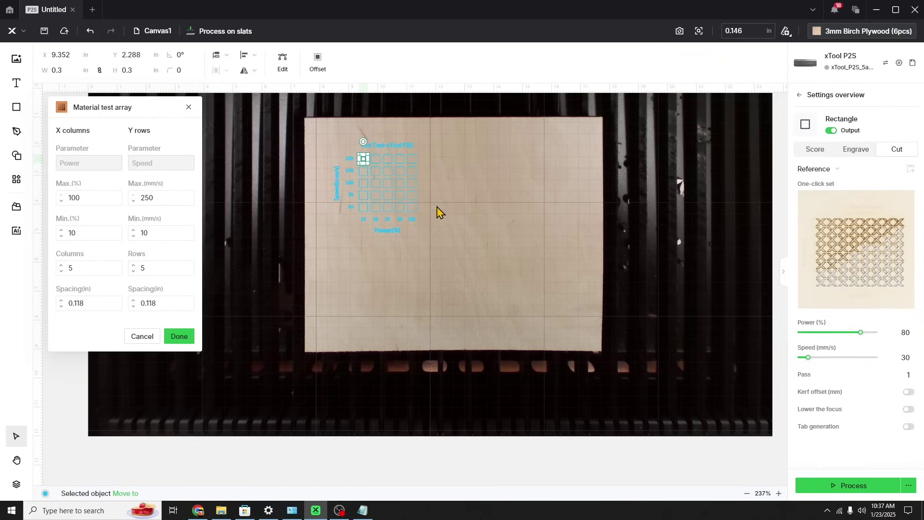
left_click(178, 343)
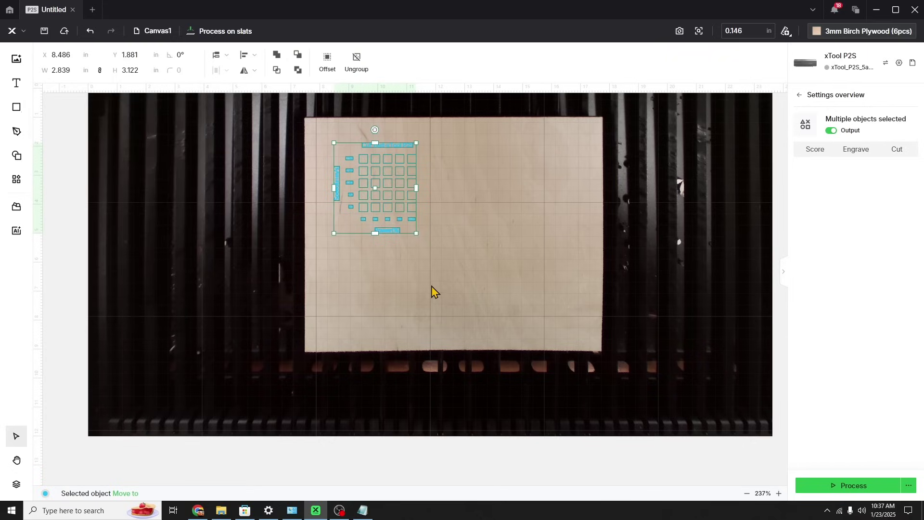
scroll(432, 289, "up", 6)
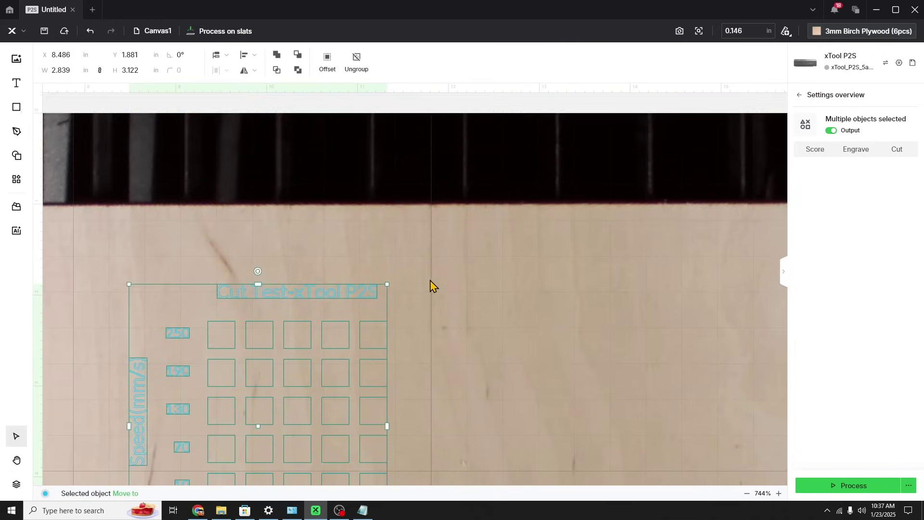
scroll(432, 286, "down", 2)
scroll(432, 286, "down", 2)
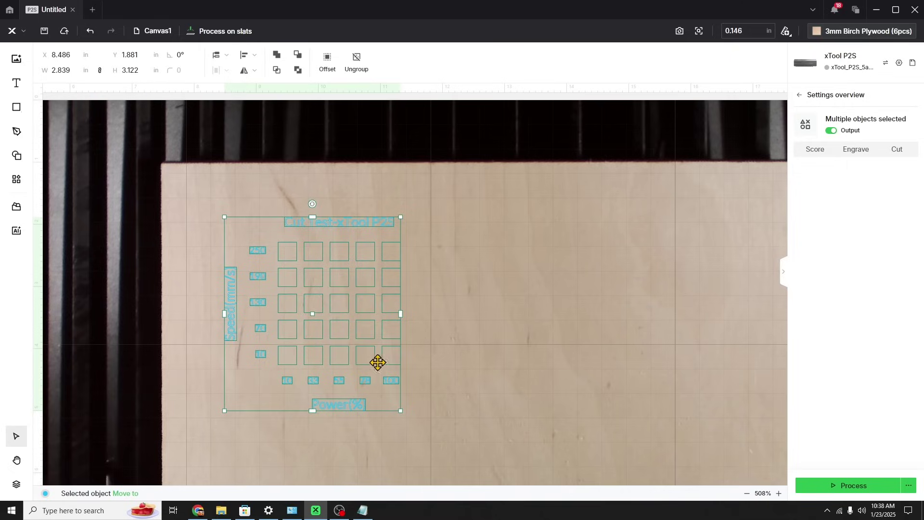
- Delete the generated test grid and retry starting a material test array
key("Delete")
left_click(17, 179)
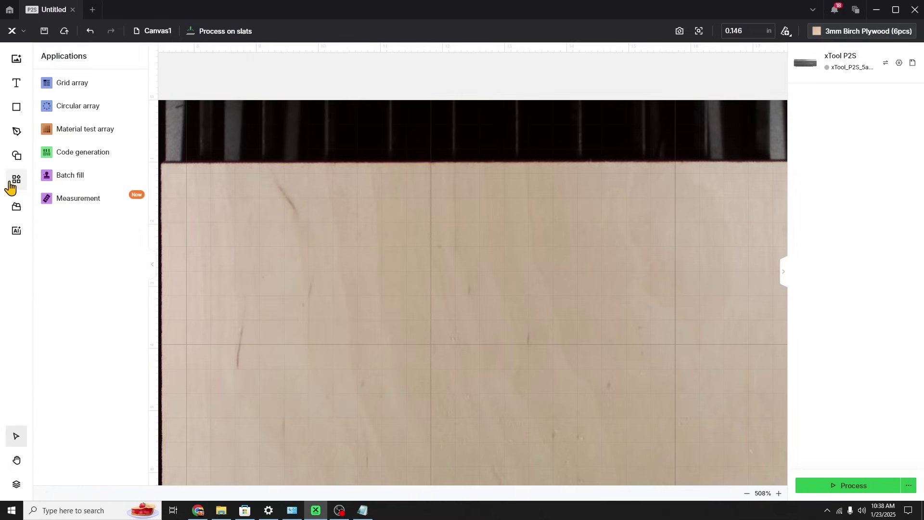
left_click(210, 139)
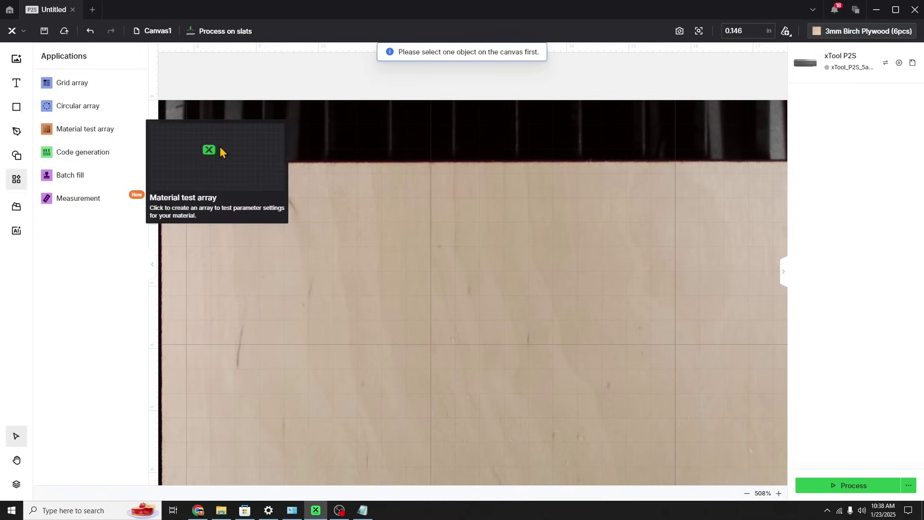
left_click(102, 138)
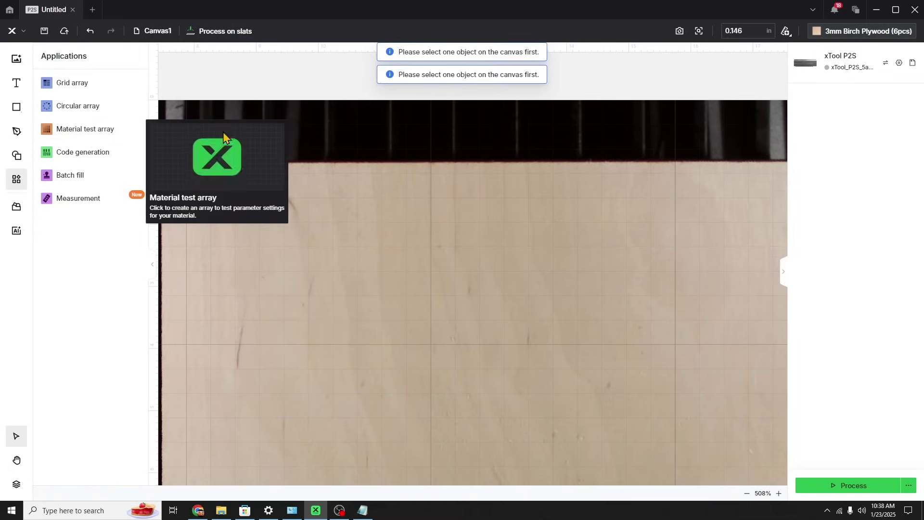
- Draw a 0.3 × 0.3 in square near the board's top-left and reopen Material test array
mouse_move(16, 106)
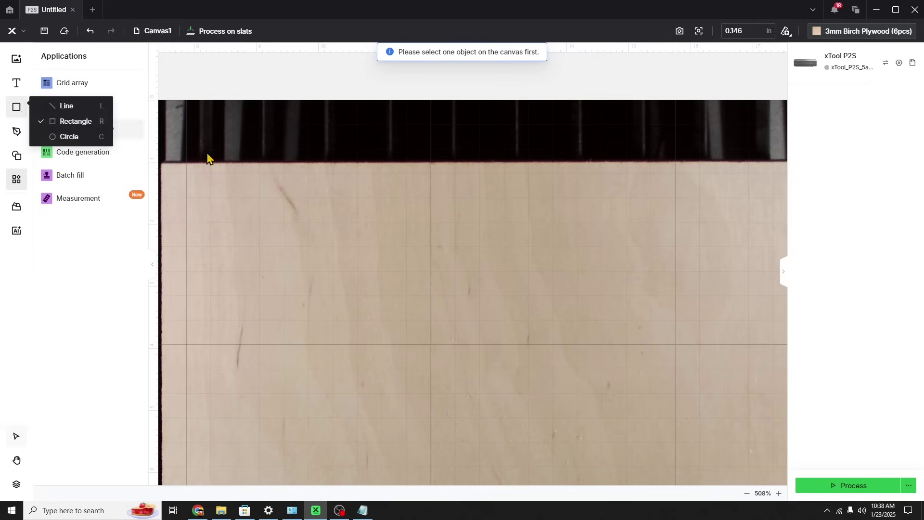
left_click(74, 120)
left_click_drag(286, 220, 310, 237)
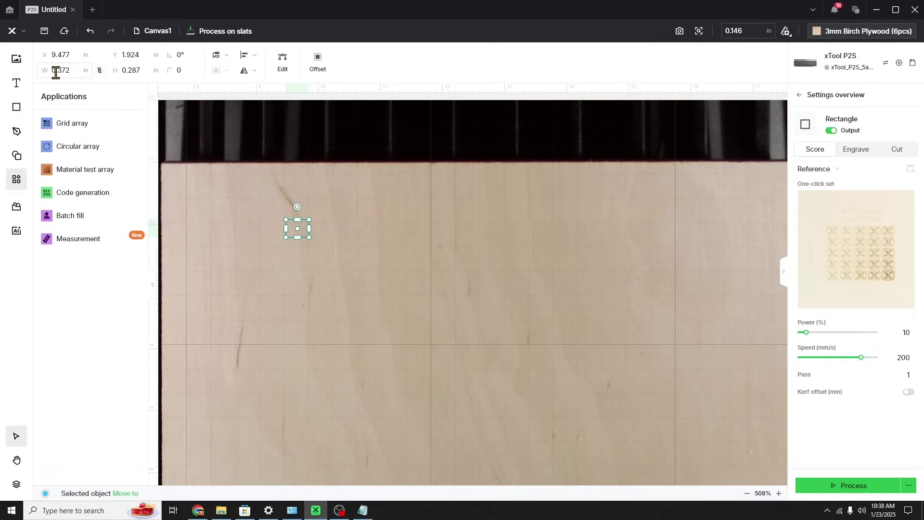
left_click(57, 70)
type("0.3")
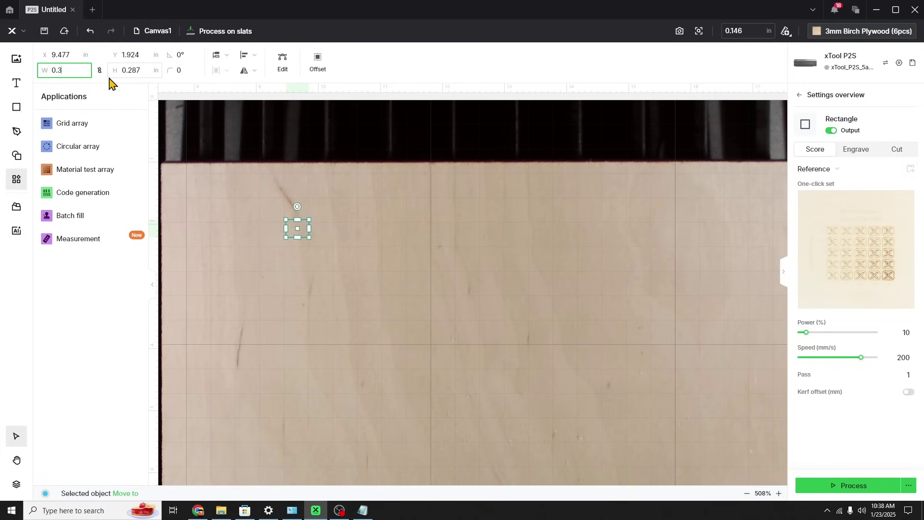
key("Tab")
type("0.3")
key("Tab")
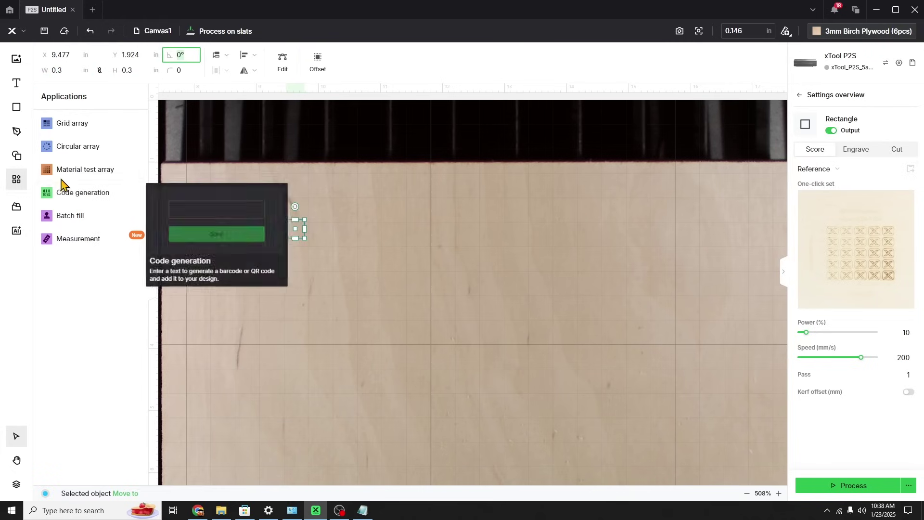
left_click(53, 171)
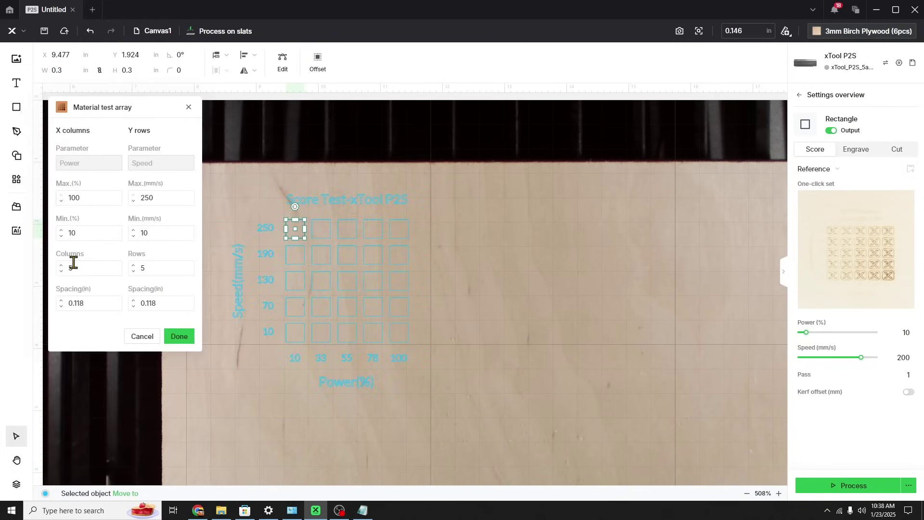
- Keep the test grid at 5 columns and 5 rows
left_click(73, 266)
left_click(61, 265)
left_click(133, 265)
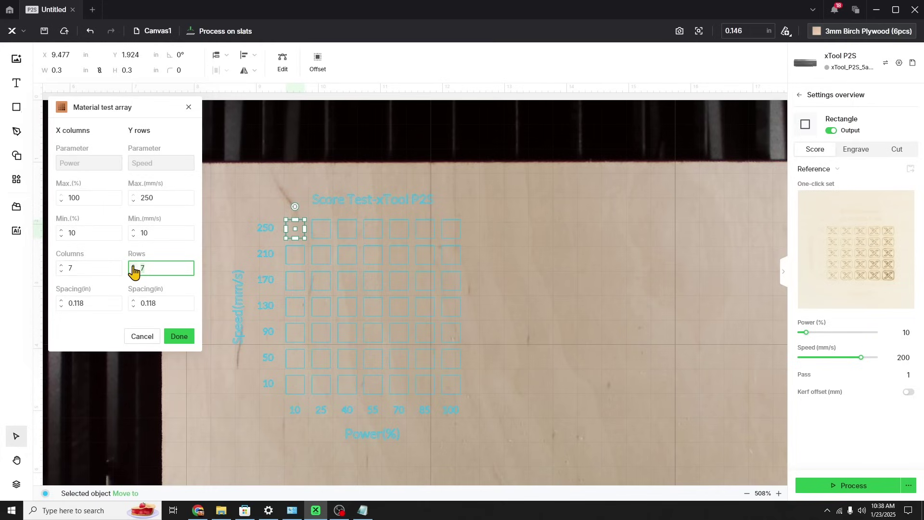
double_click(133, 271)
double_click(61, 271)
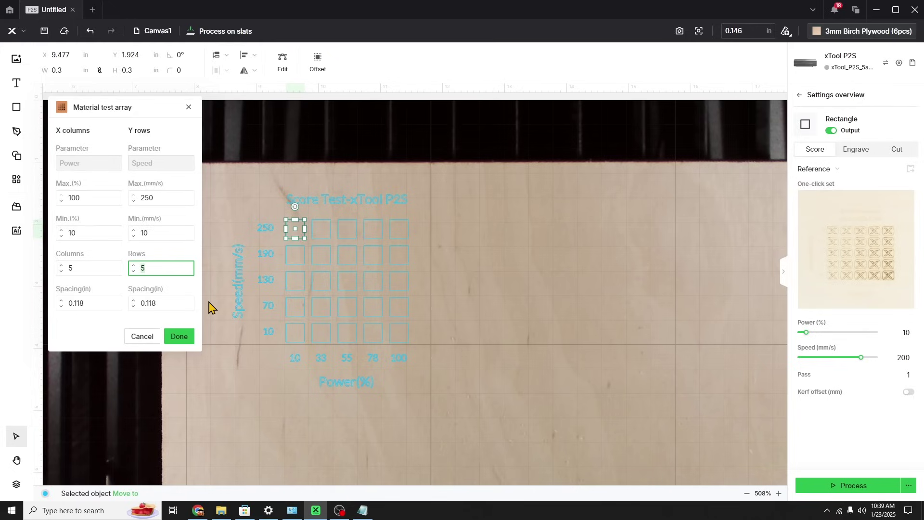
- Set speed 20–40 mm/s and power 20–80%, then generate the score test grid
left_click(141, 233)
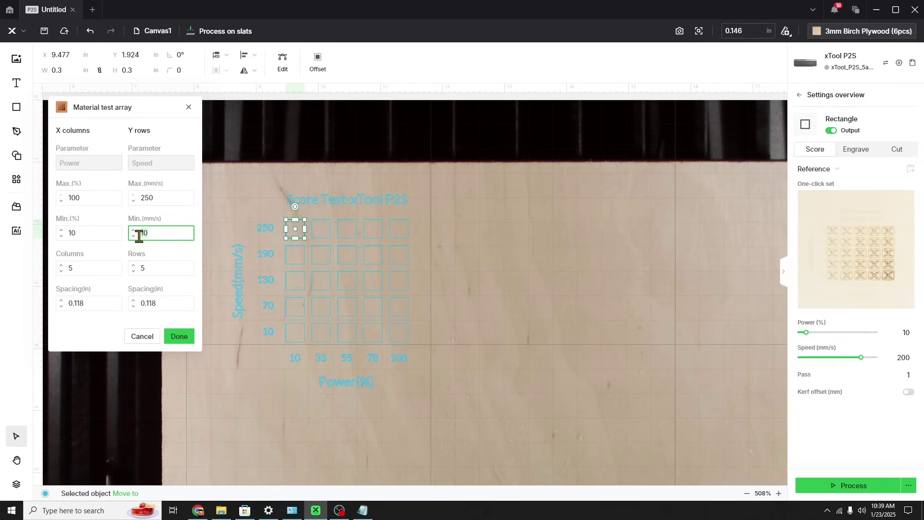
type("250")
left_click(149, 197)
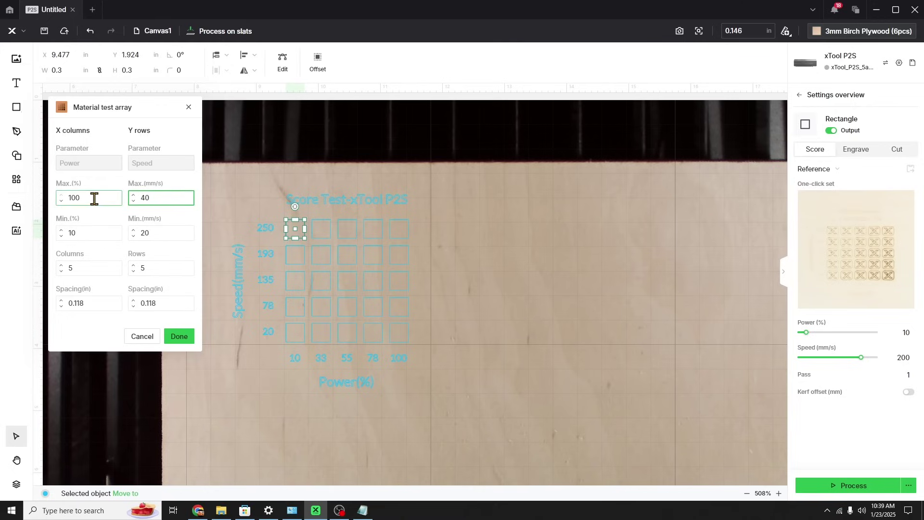
left_click(76, 233)
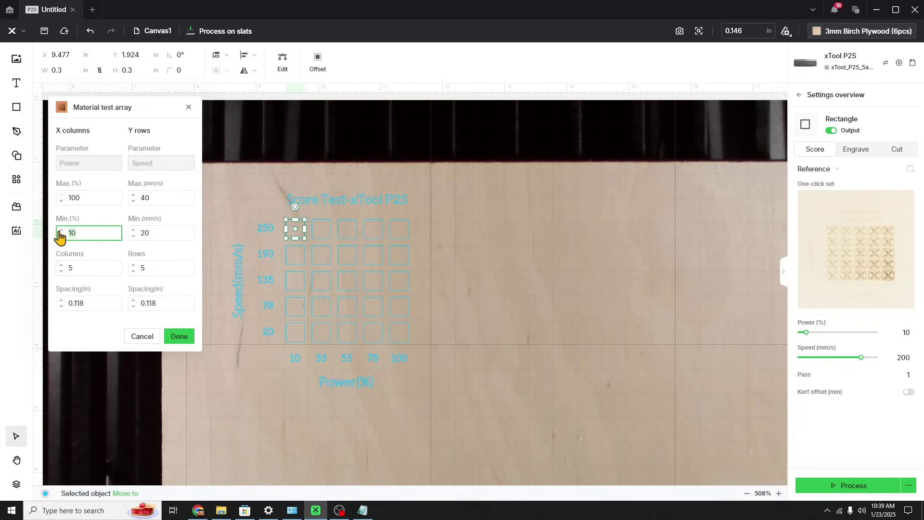
type("2")
left_click(70, 199)
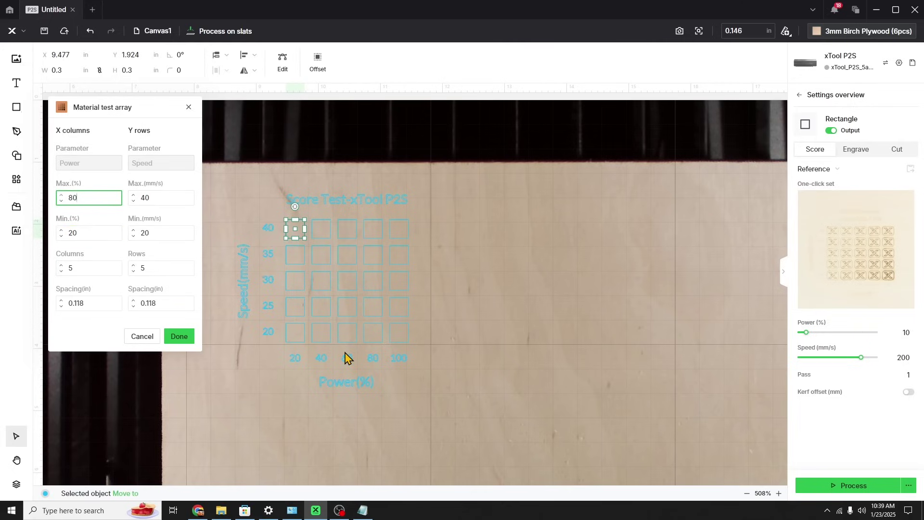
left_click(180, 336)
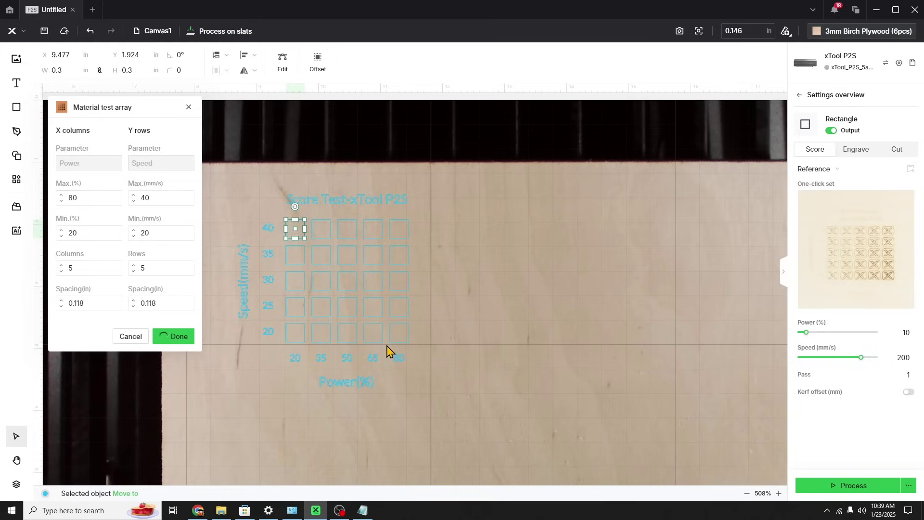
left_click(474, 351)
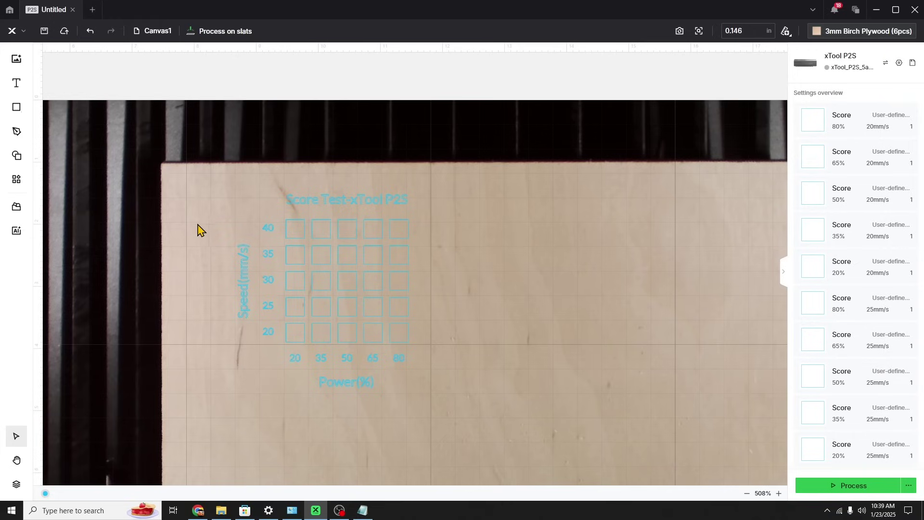
- Draw a 3.566 × 3.543 in rectangle around the grid, set to cut at 80%, 30 mm/s
mouse_move(18, 112)
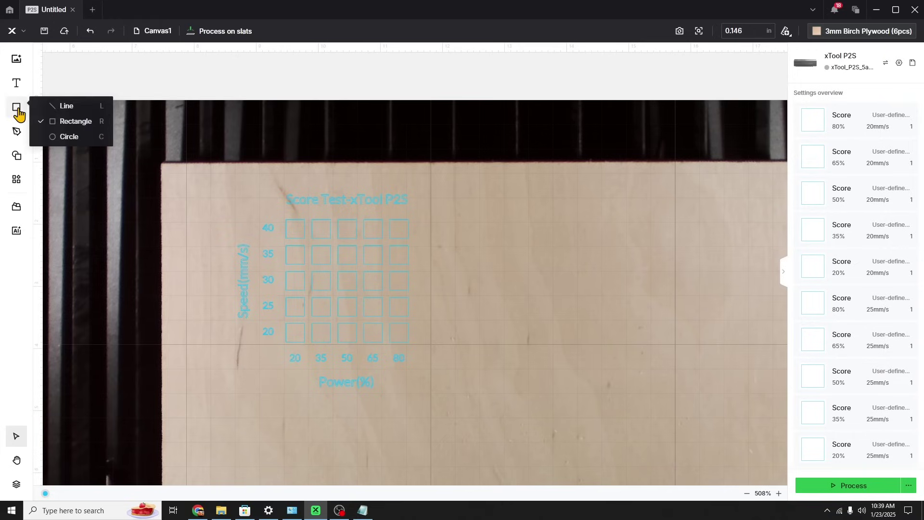
left_click(16, 109)
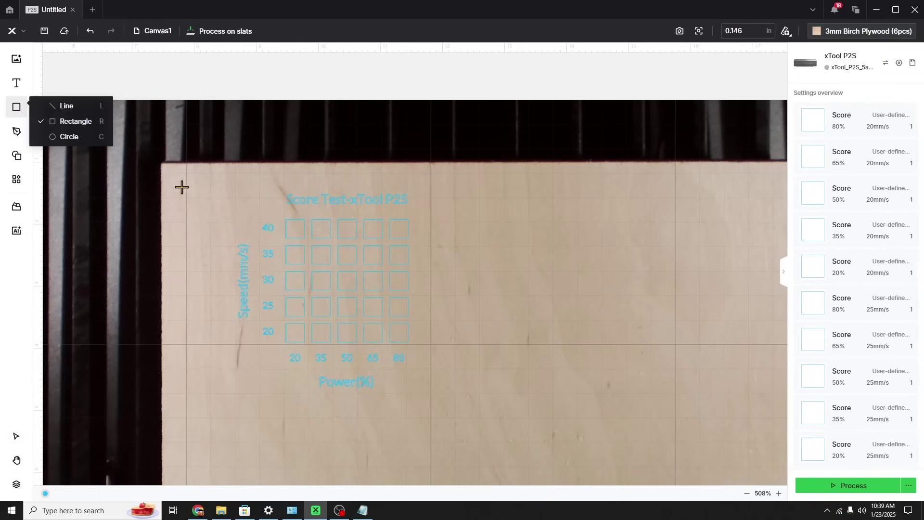
mouse_move(218, 177)
left_mouse_down()
mouse_move(419, 348)
mouse_move(452, 392)
mouse_move(441, 397)
left_mouse_up()
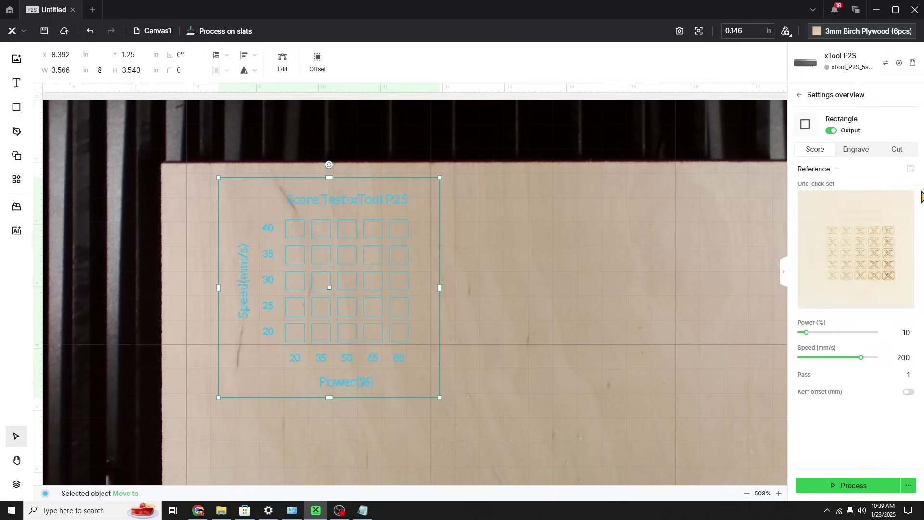
left_click(899, 150)
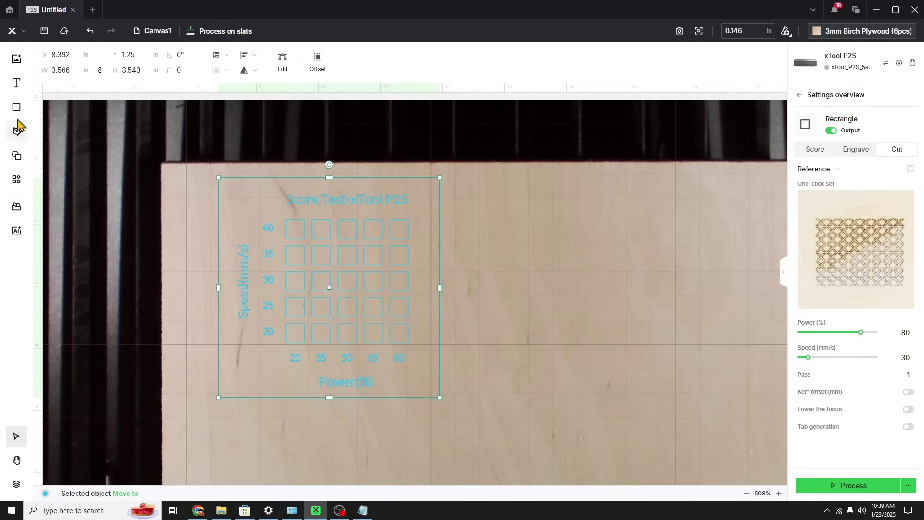
left_click(16, 83)
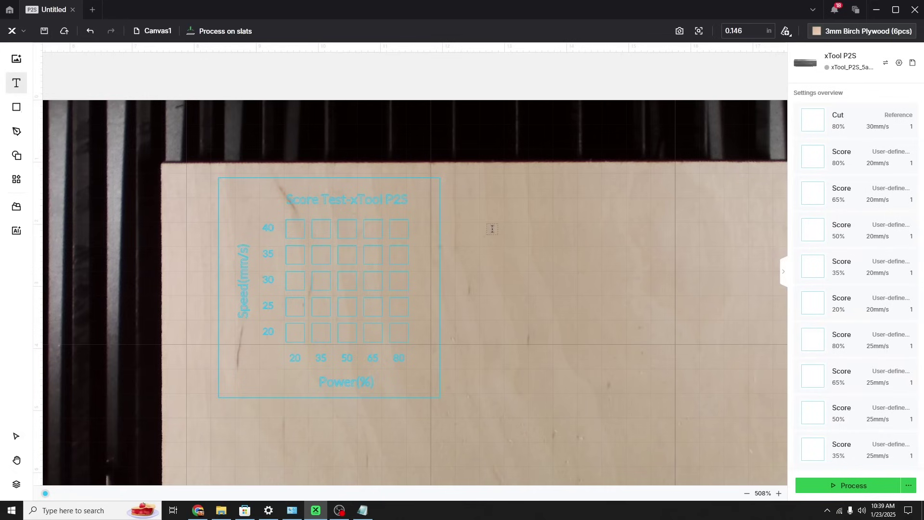
- Add a '1/8 Birch' label, shrunk to 16.83 pt, beneath the Score Test-xTool P2S title
left_click(550, 234)
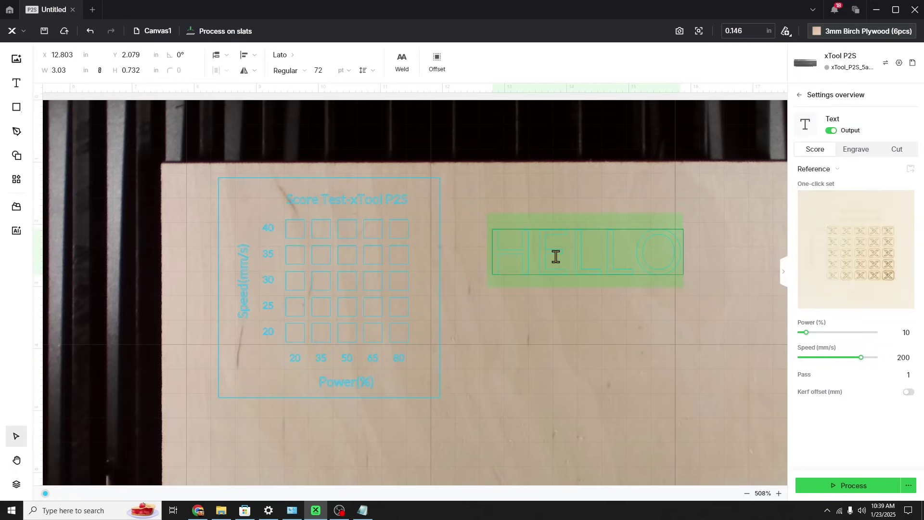
type("1/8")
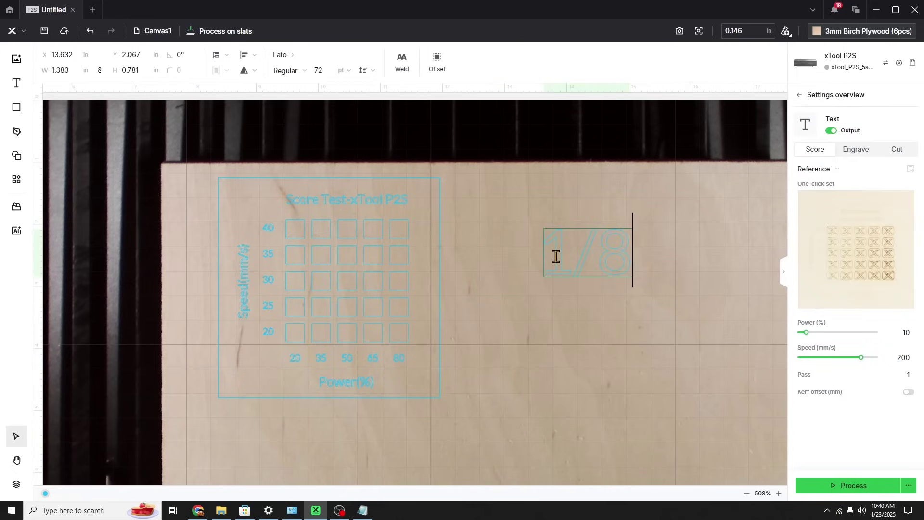
type(" Birch")
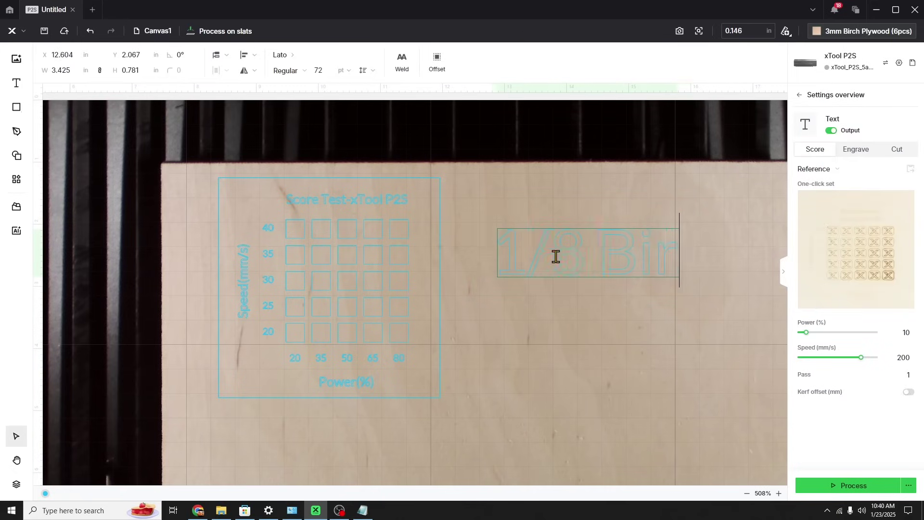
left_click(577, 336)
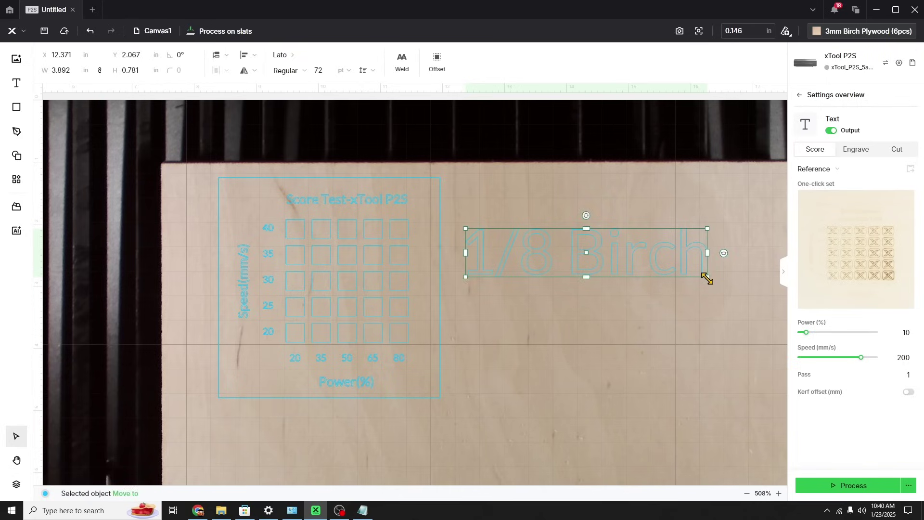
left_click_drag(708, 277, 325, 209)
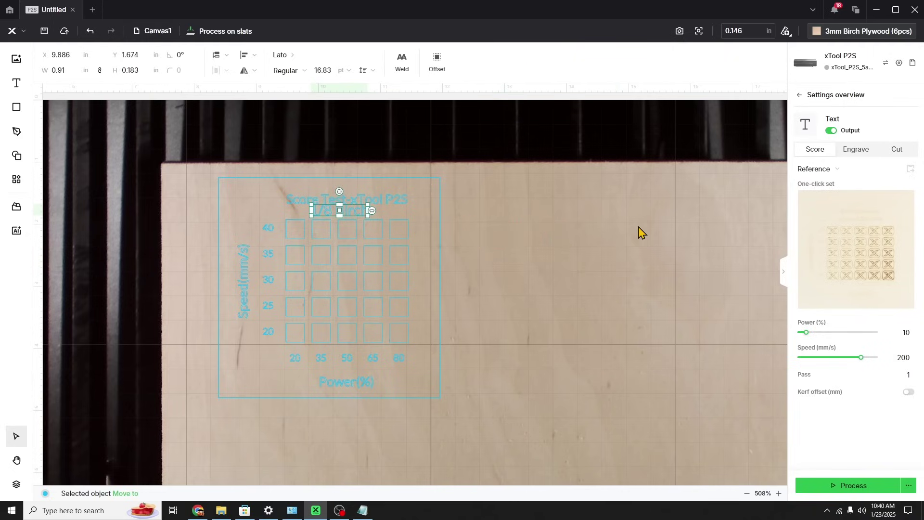
left_click(568, 305)
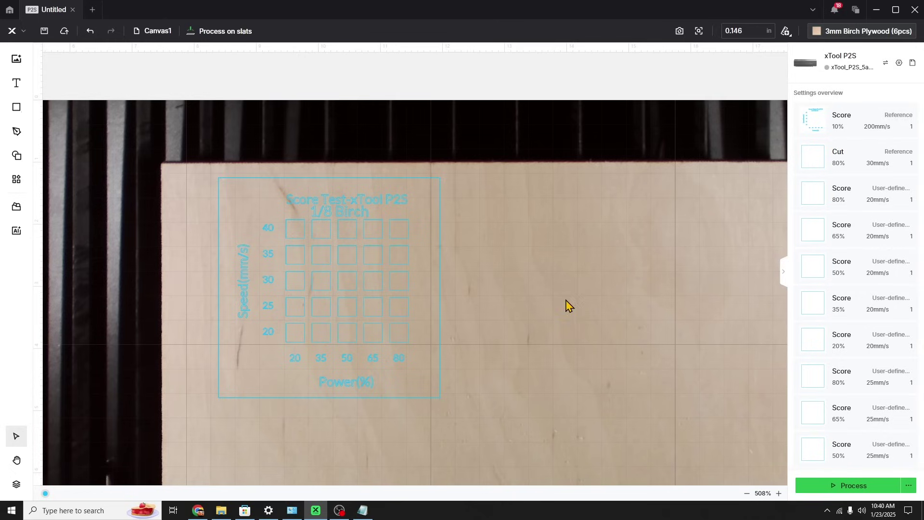